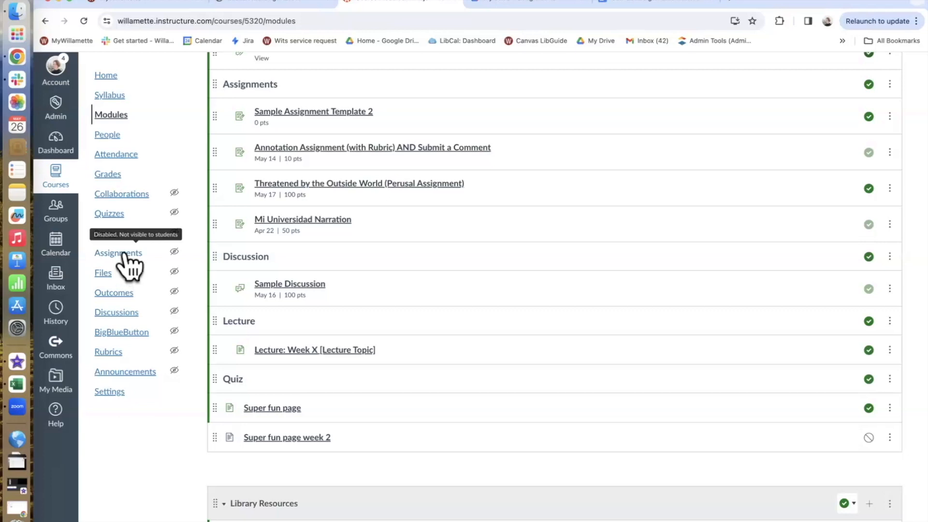
View the course's assignment list and return to the course modules.
click(125, 256)
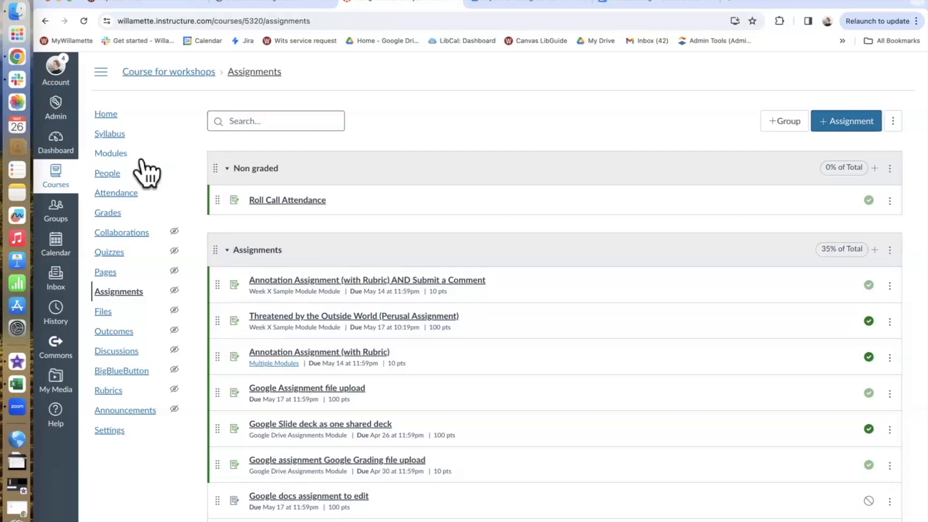
click(115, 156)
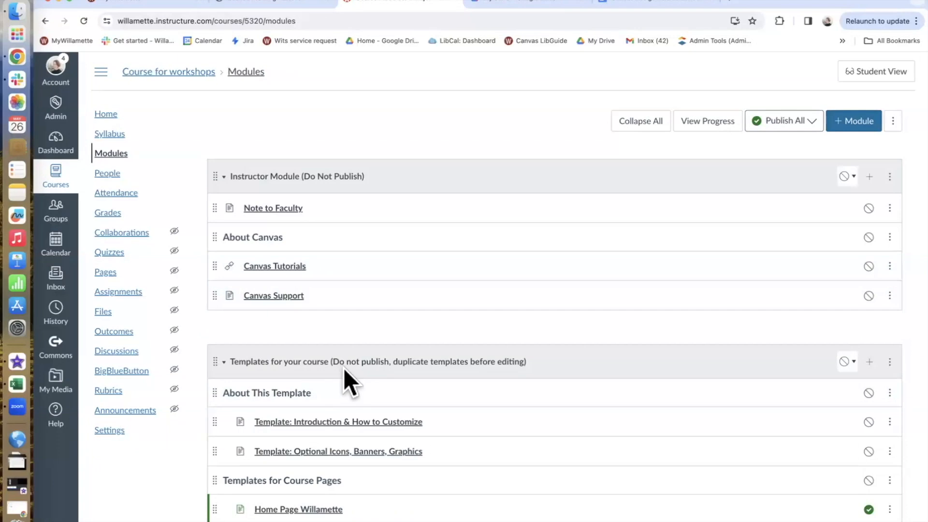
Open Sample Assignment Template 2 from the templates module and review its sections through Academic Integrity and the submission details.
scroll(344, 369, down, 5)
scroll(344, 368, down, 10)
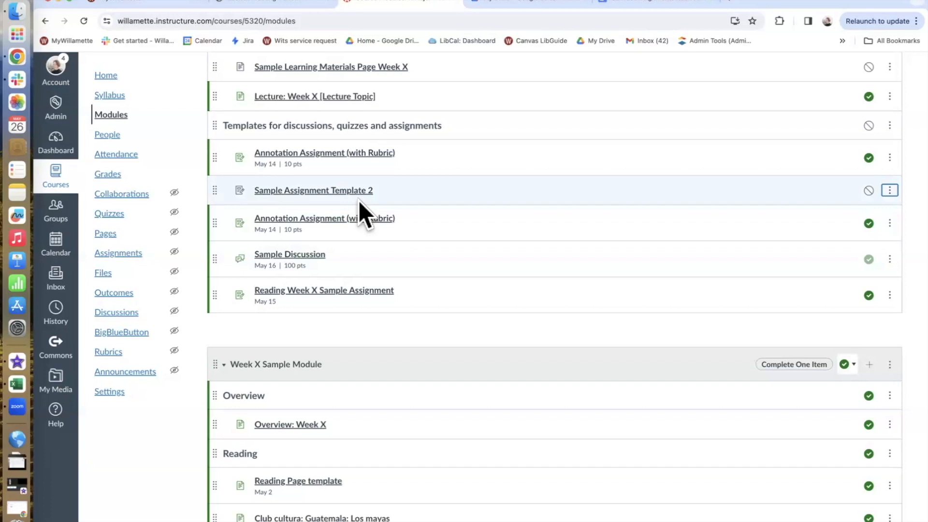
click(331, 191)
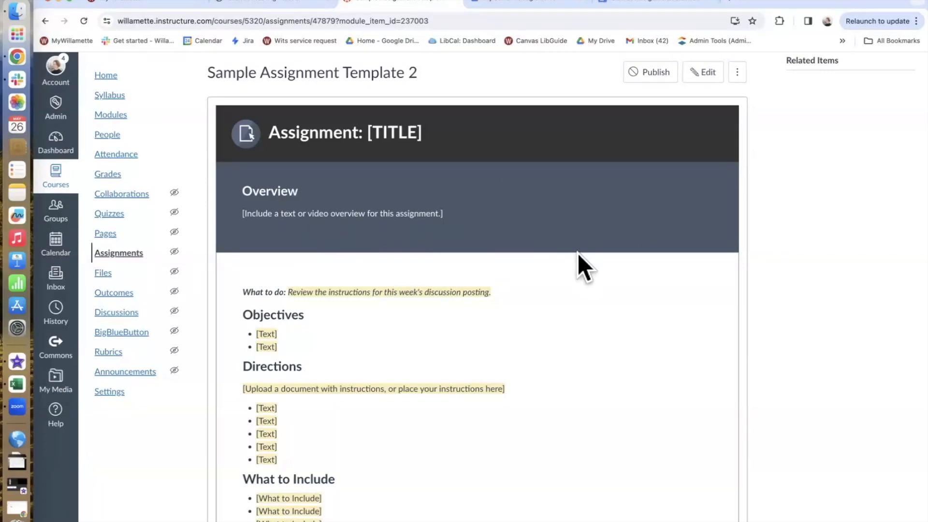
scroll(578, 253, down, 5)
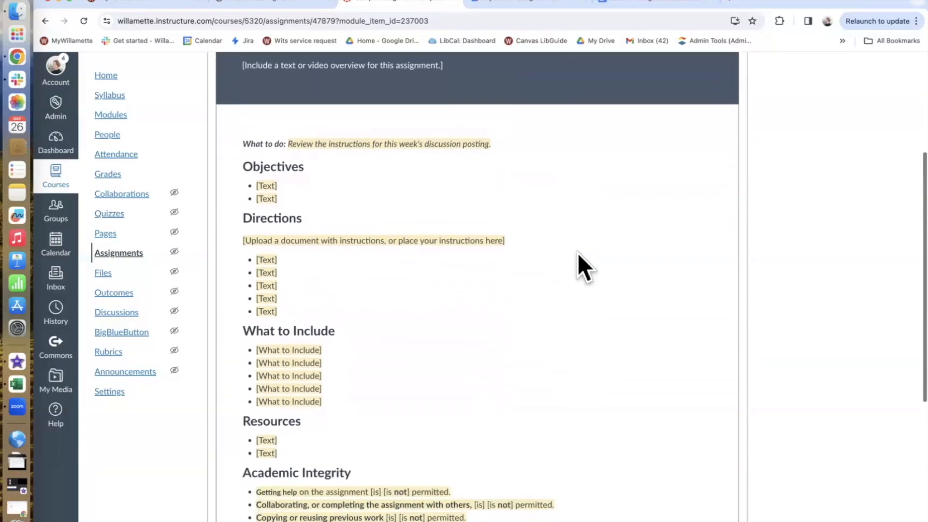
scroll(516, 318, down, 4)
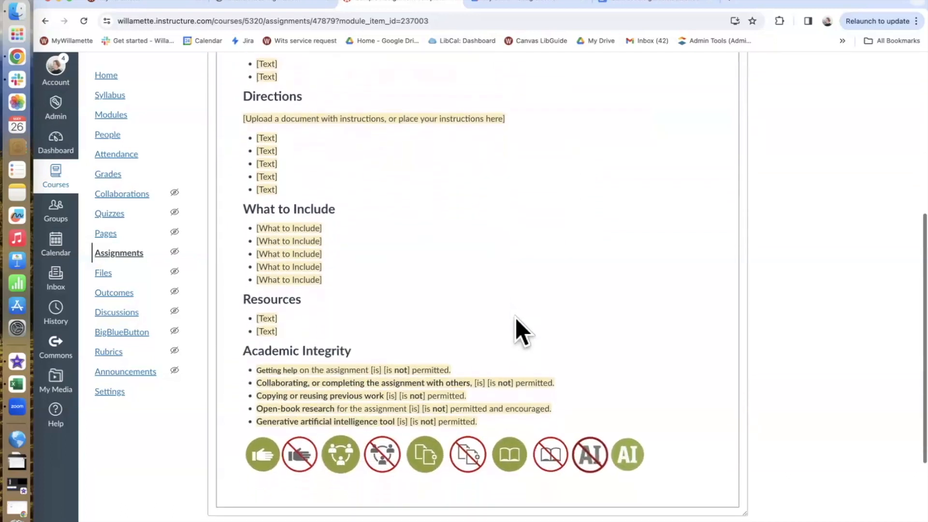
scroll(516, 319, down, 3)
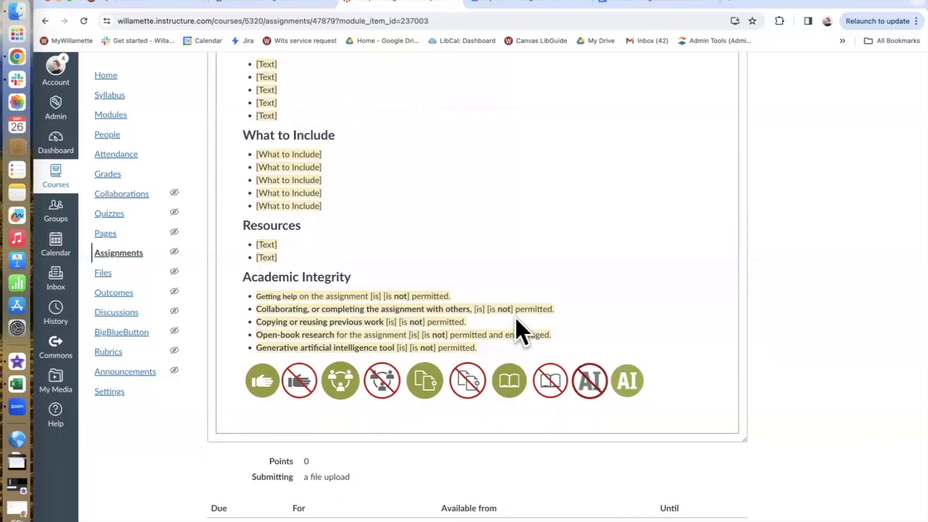
scroll(561, 253, up, 10)
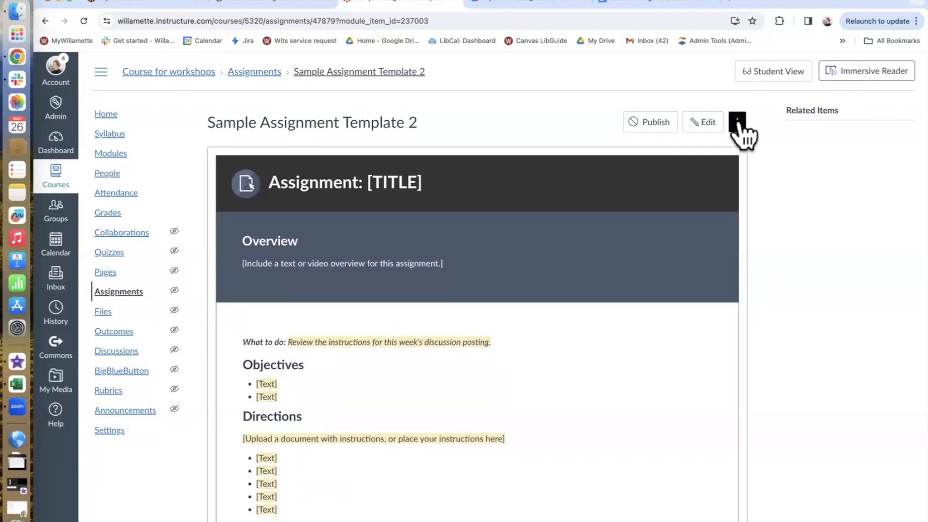
Duplicate Sample Assignment Template 2 within the course modules.
click(112, 153)
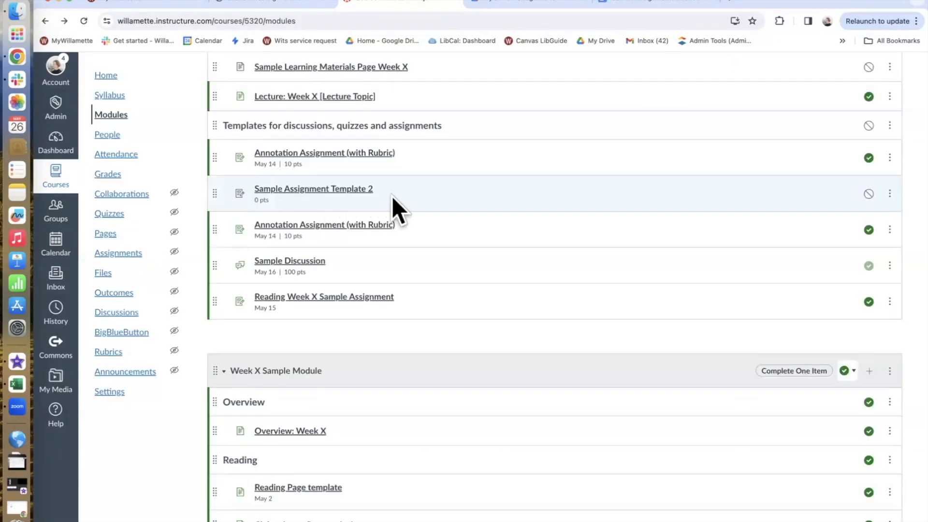
click(889, 194)
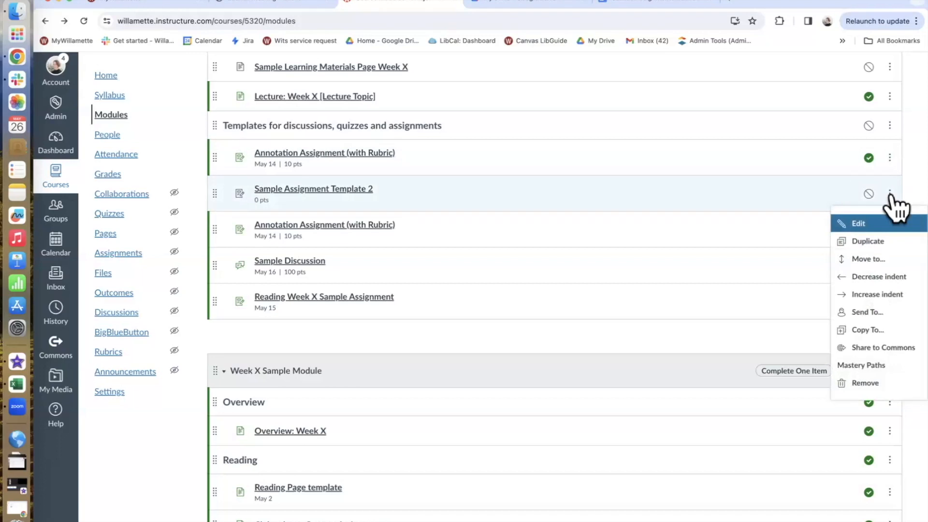
click(864, 240)
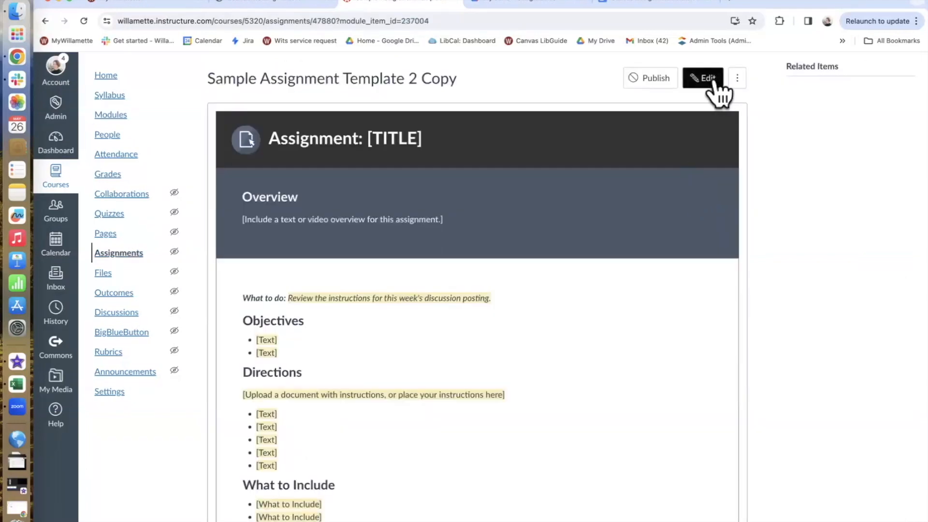
Edit the duplicated assignment and rename it Midterm Exam.
click(707, 82)
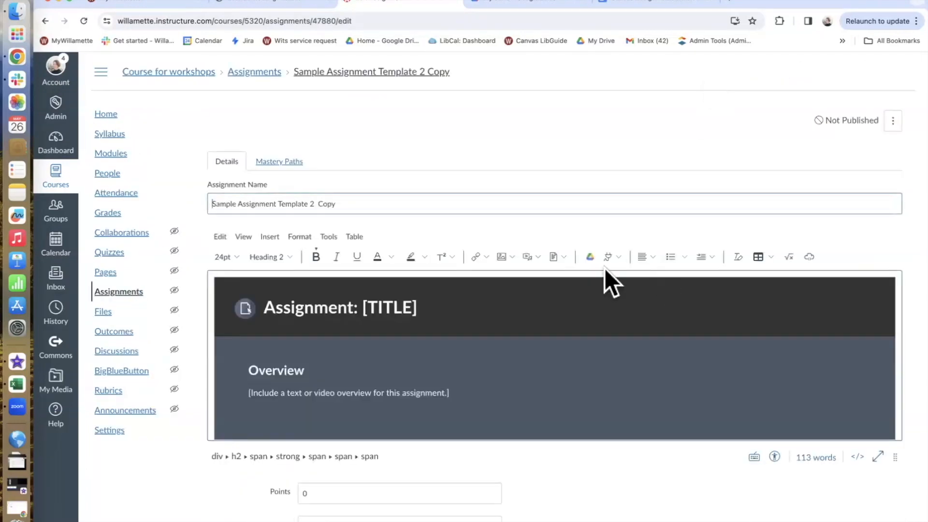
triple_click(333, 203)
text(Midterm Exam)
Delete the last characters, "ment.]", from the placeholder sentence under the Overview heading.
scroll(450, 322, down, 1)
scroll(450, 321, down, 2)
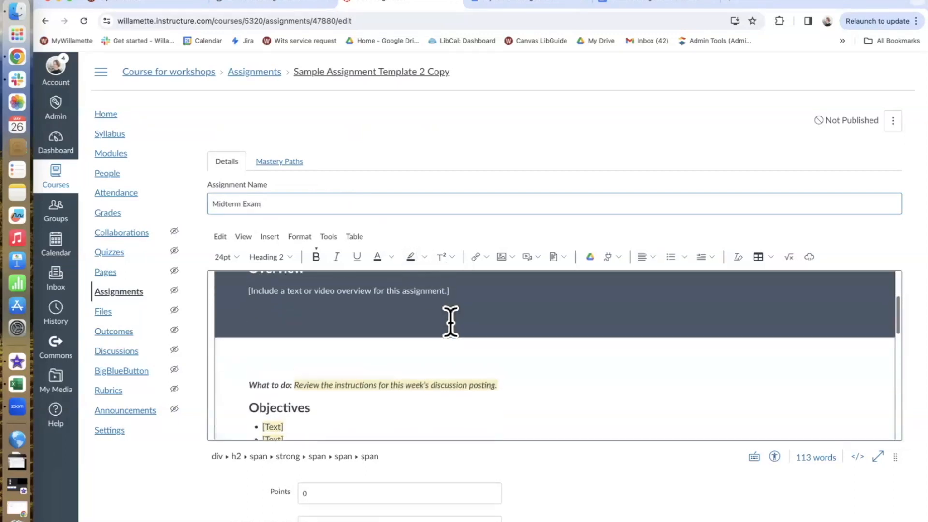
scroll(450, 321, up, 1)
click(472, 312)
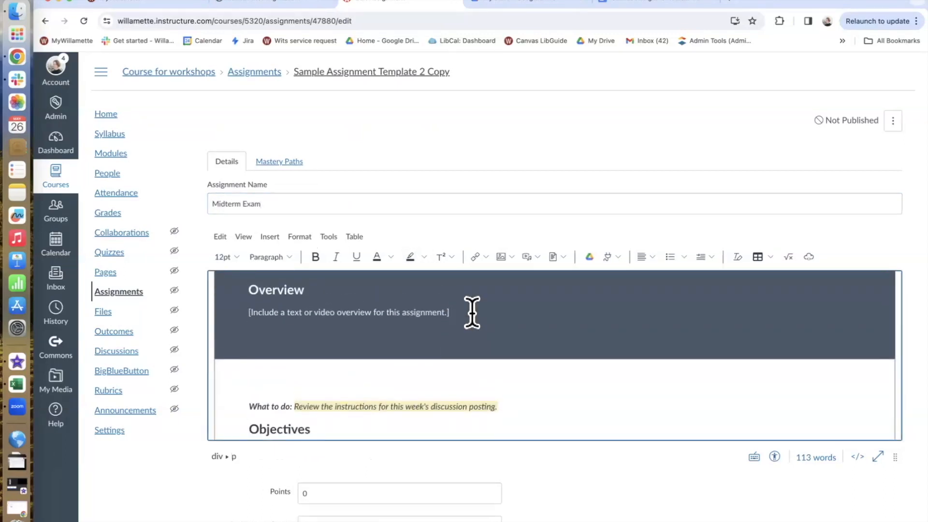
key(BackSpace)
key(BackSpace)
key(BackSpace)
key(BackSpace)
key(BackSpace)
key(BackSpace)
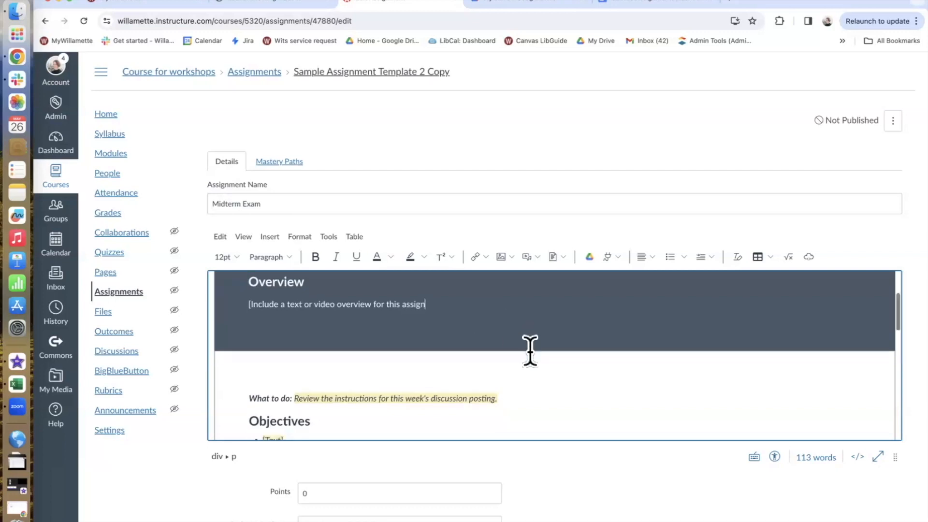
Delete the "What to do" line above the Objectives heading in the assignment description.
scroll(530, 351, down, 2)
drag(513, 321, 231, 322)
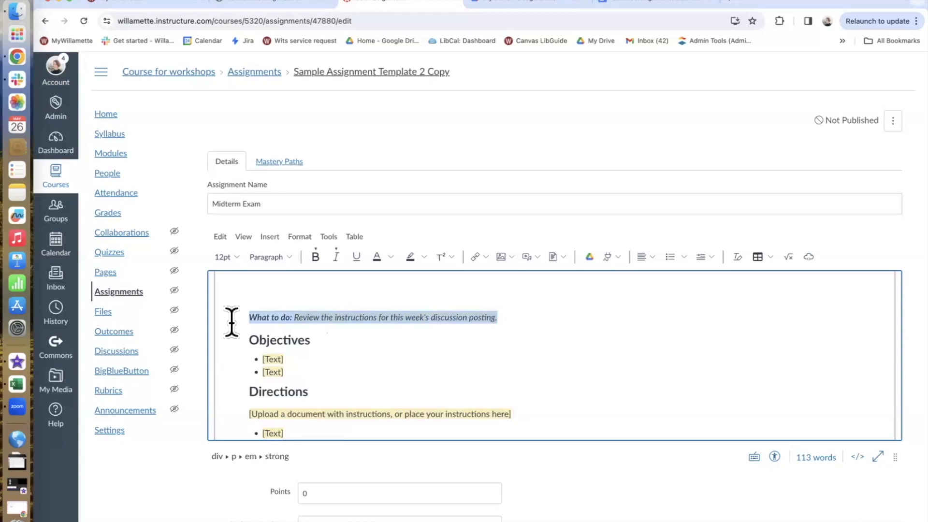
key(BackSpace)
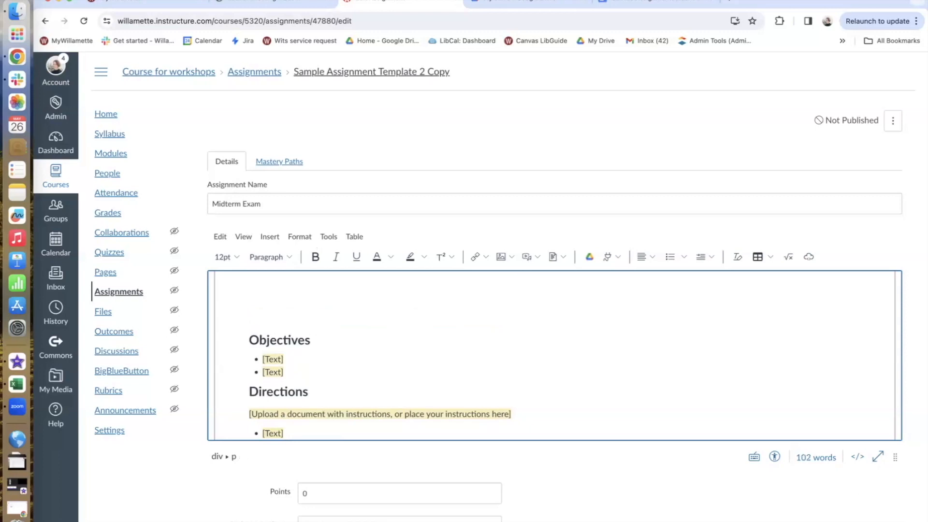
Set the assignment's points to 100.
scroll(269, 352, down, 5)
click(318, 342)
key(BackSpace)
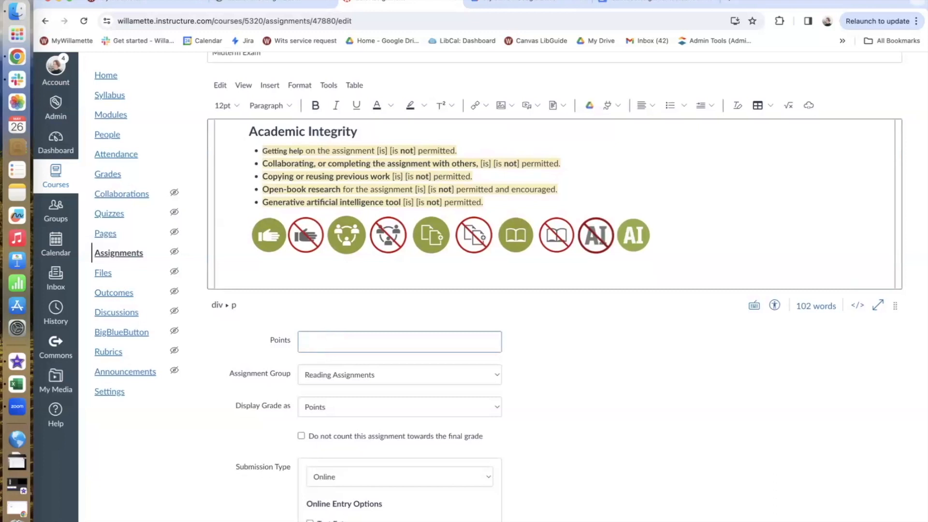
text(100)
Create a new assignment group named "Midterm essay" and place this assignment in it.
scroll(497, 255, down, 3)
click(497, 255)
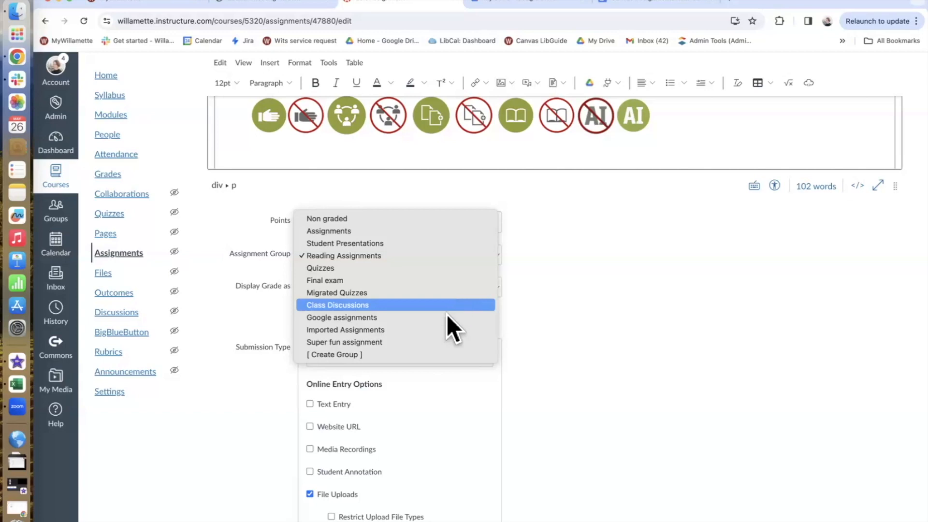
click(393, 356)
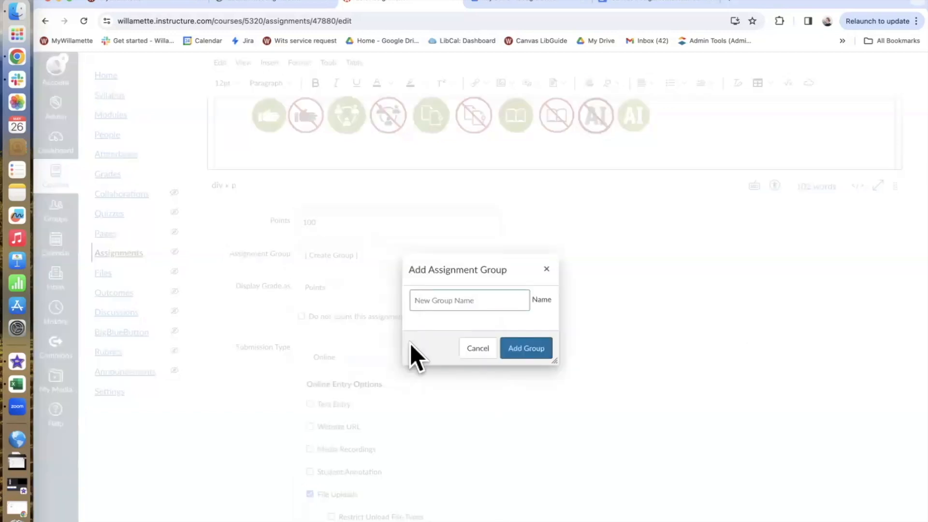
text(Midterm essay)
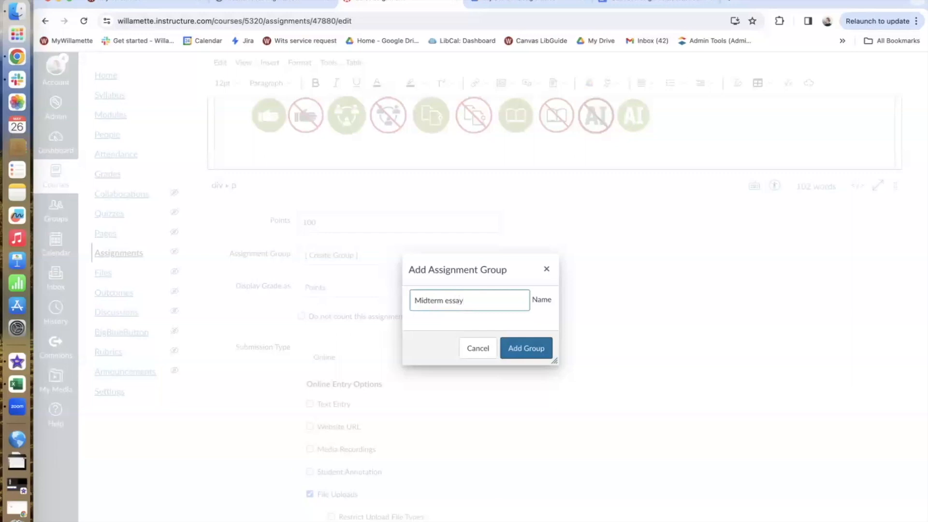
click(524, 340)
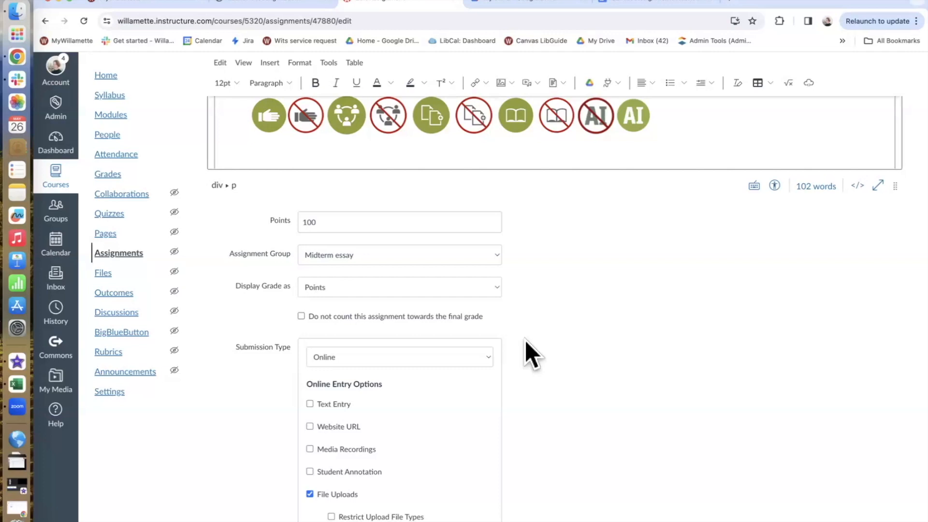
Examine the available grade display options and submission types for the assignment.
scroll(526, 341, down, 3)
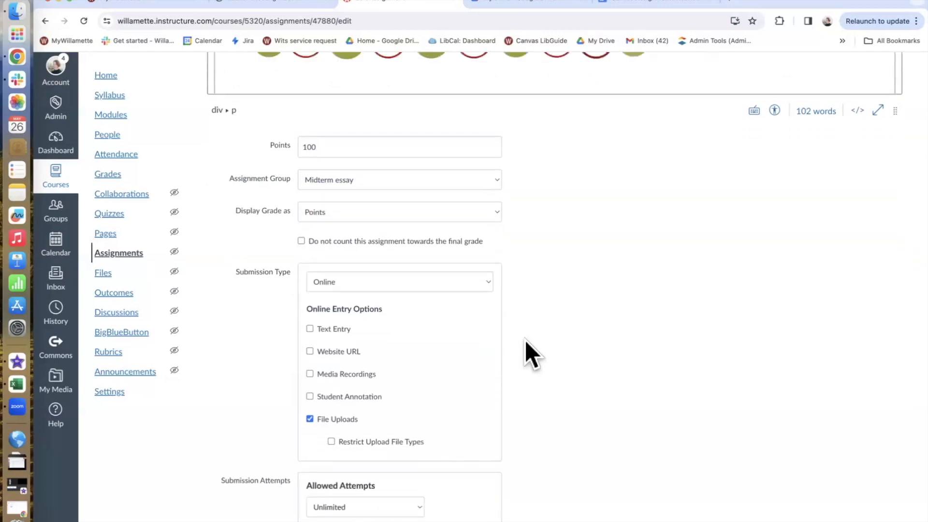
click(498, 212)
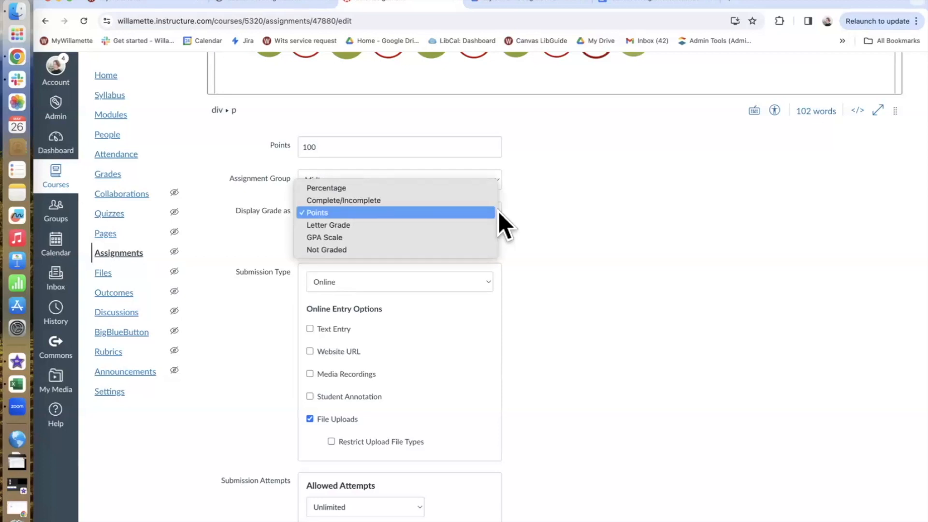
click(541, 252)
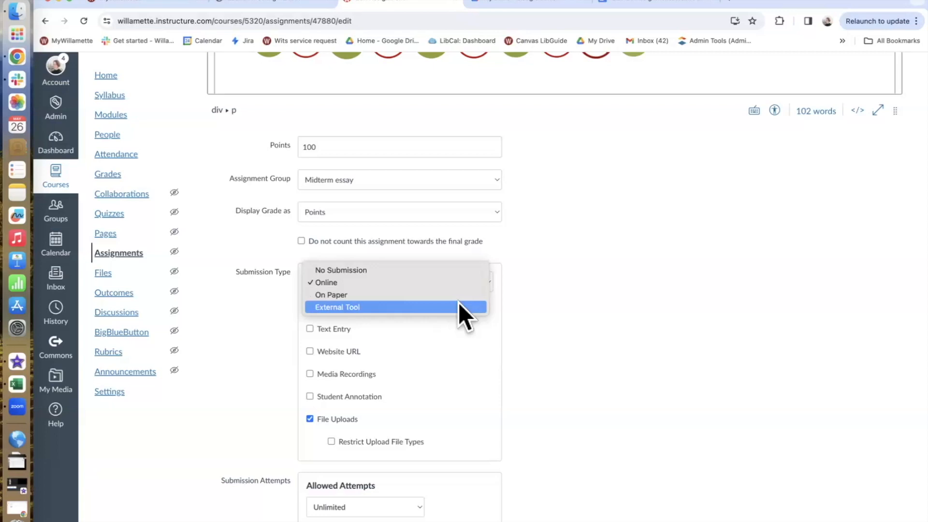
click(285, 338)
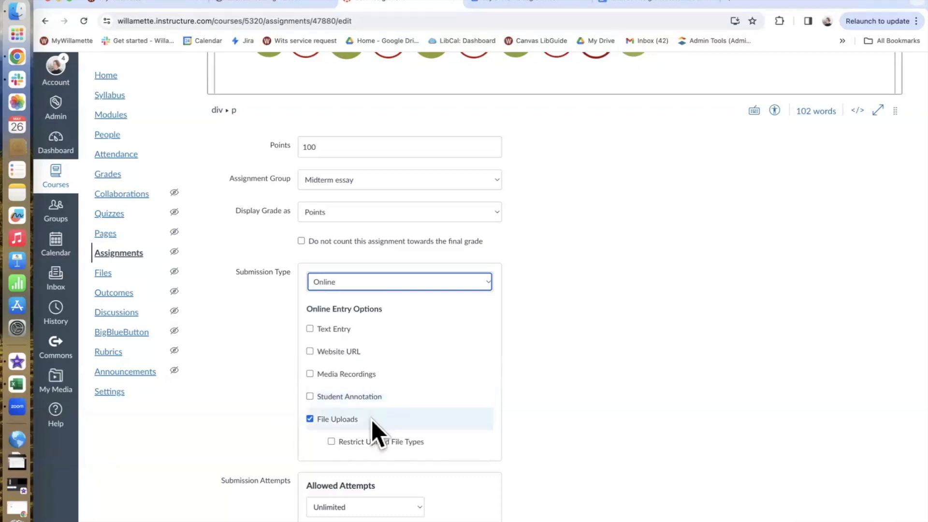
Restrict the assignment's file uploads to pdf and docx files.
scroll(435, 408, down, 3)
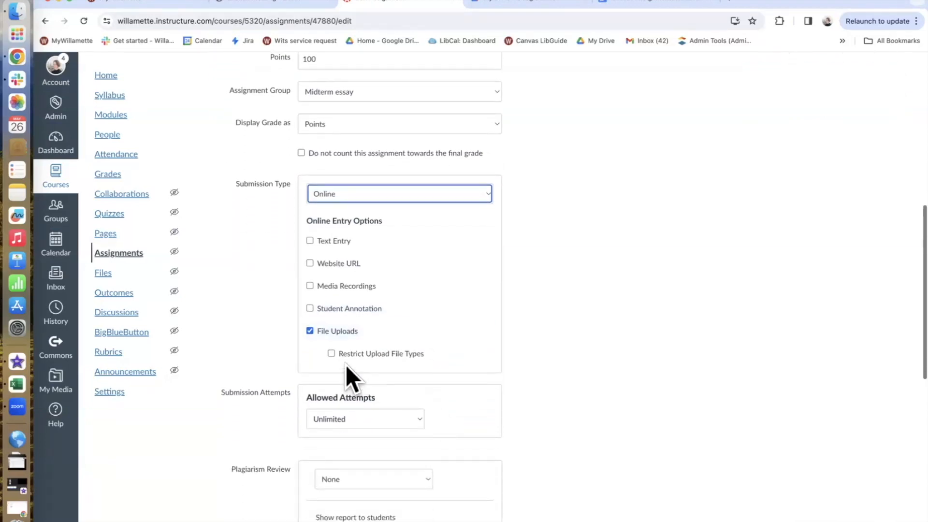
click(331, 354)
click(348, 376)
click(414, 399)
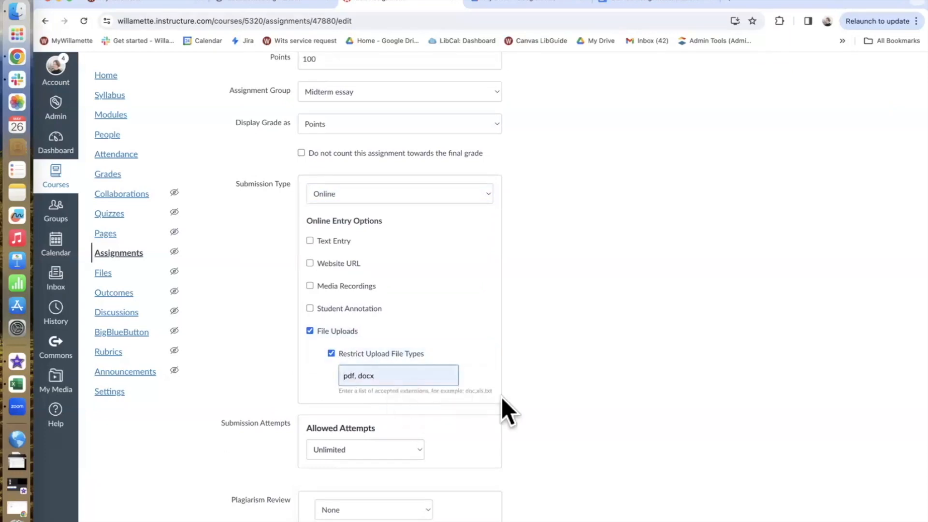
Review the submission attempts, plagiarism review choices, and the group, peer review, moderated and anonymous grading settings.
scroll(526, 395, down, 5)
scroll(487, 433, down, 1)
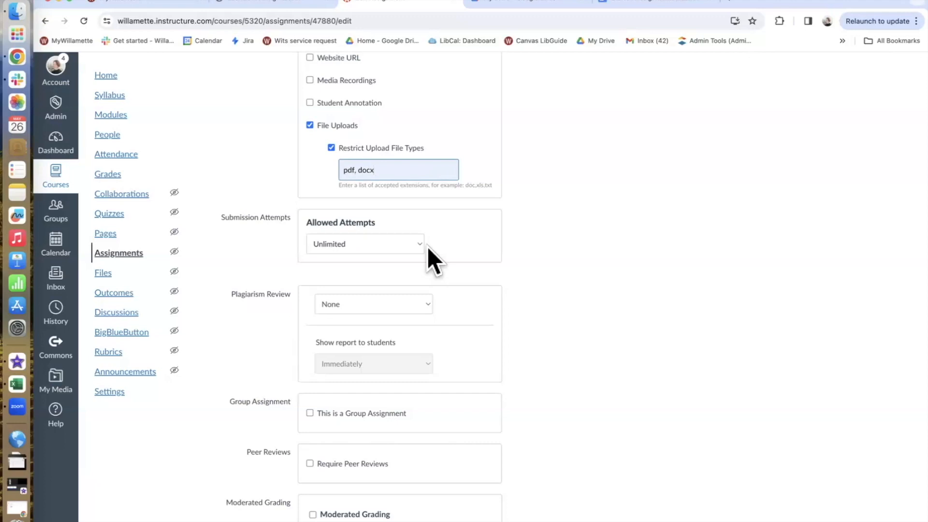
click(428, 303)
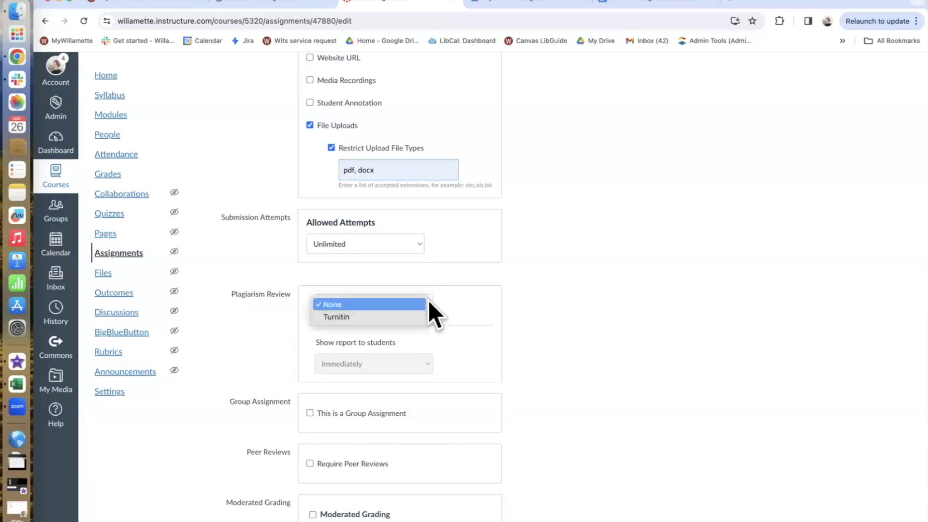
click(469, 302)
scroll(469, 302, down, 3)
scroll(469, 301, down, 1)
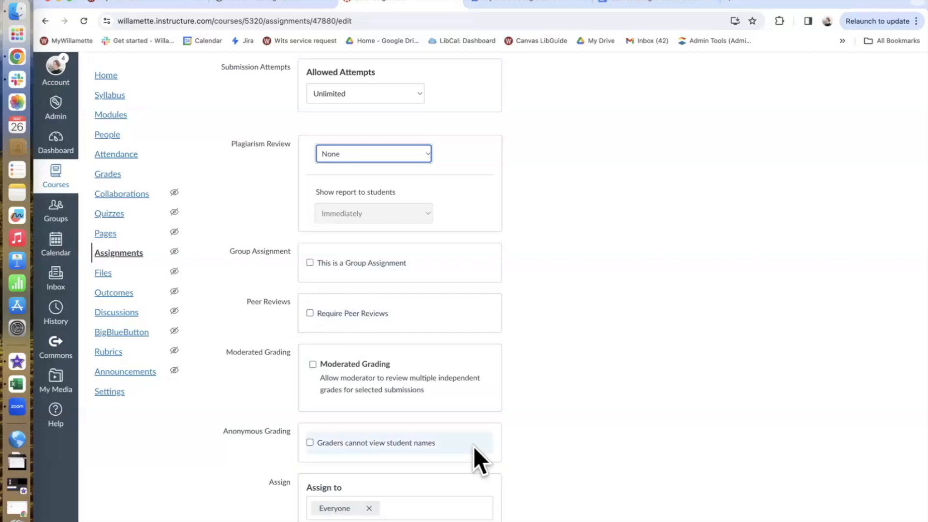
scroll(474, 446, down, 1)
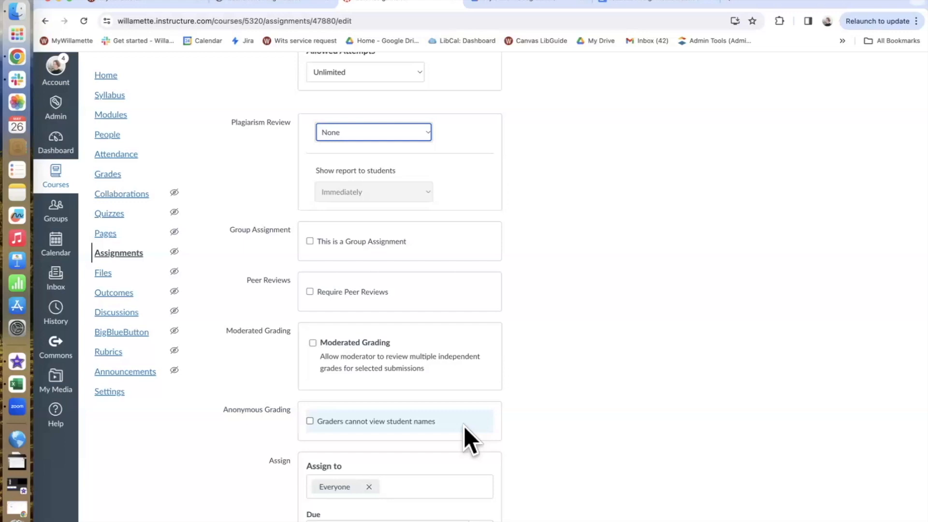
Add a second assign-to block and set the due date for Everyone to Jun 30, 2024, 11:59 PM.
scroll(464, 426, down, 3)
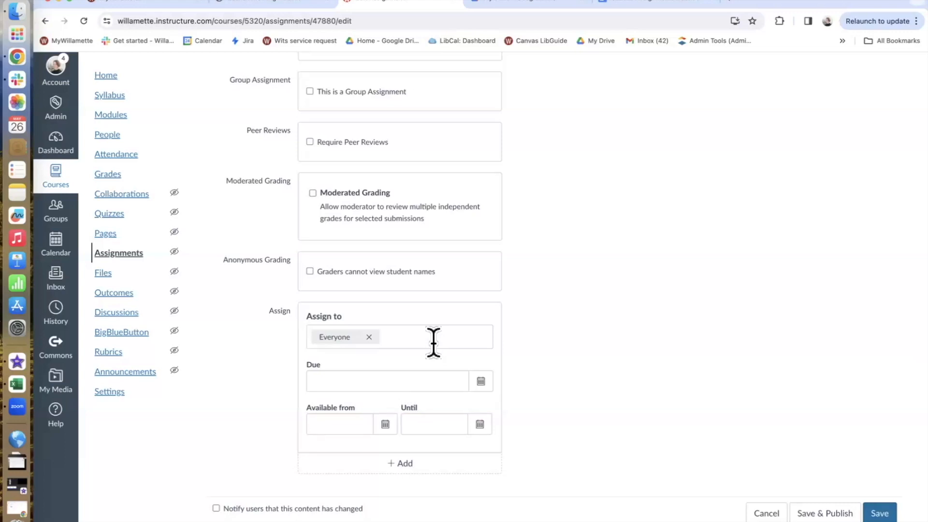
click(433, 458)
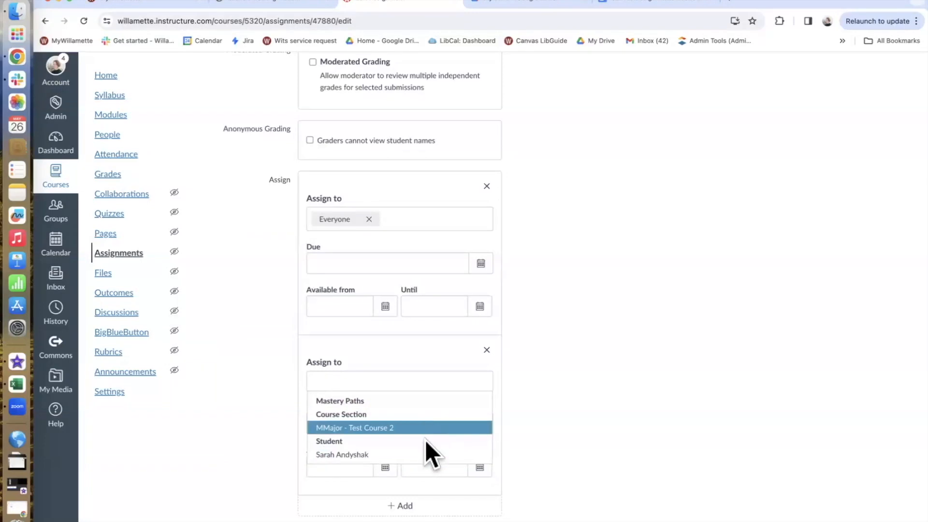
click(484, 264)
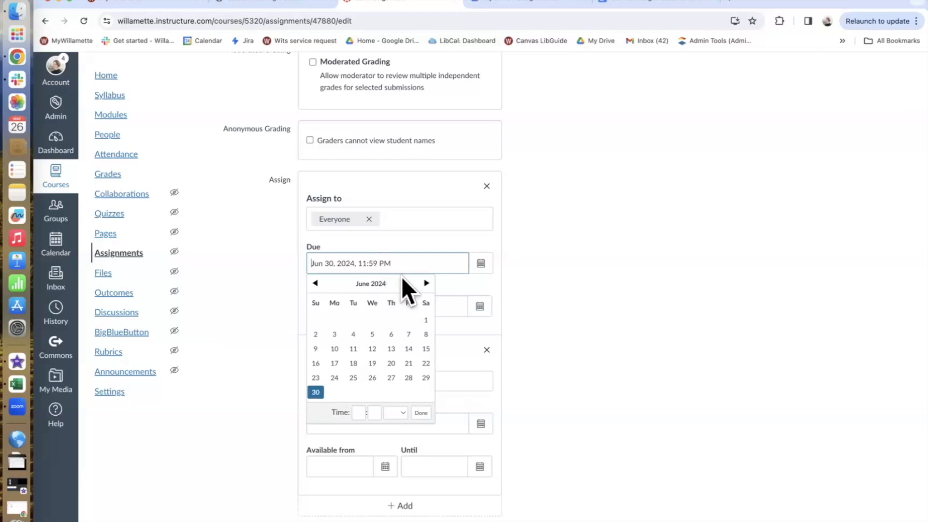
click(507, 283)
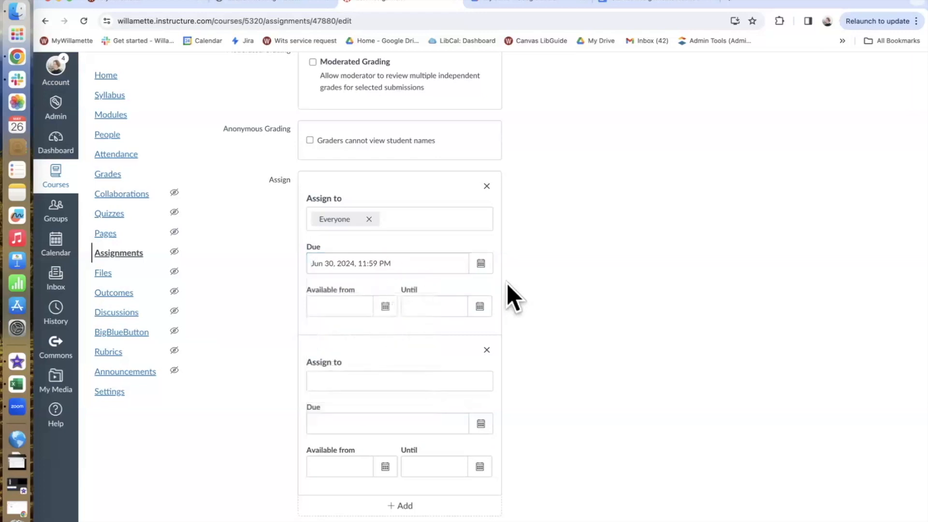
click(481, 265)
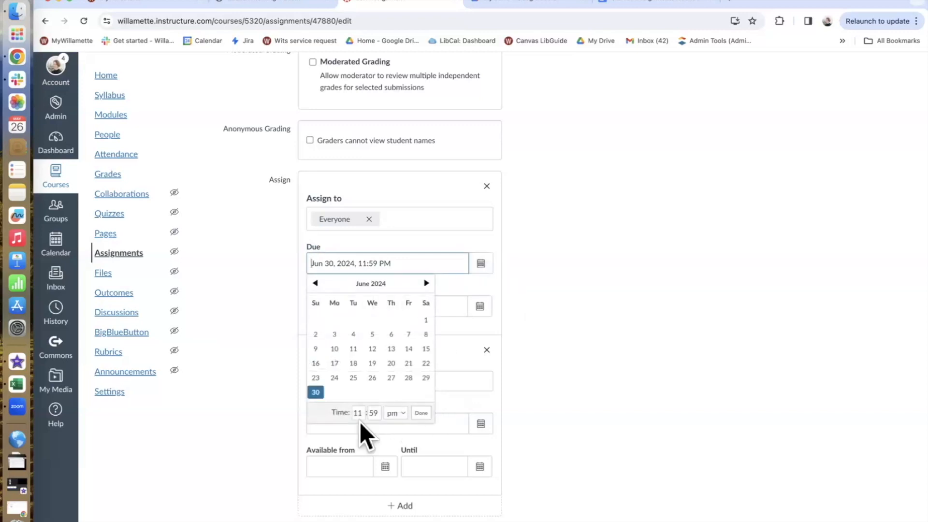
click(421, 413)
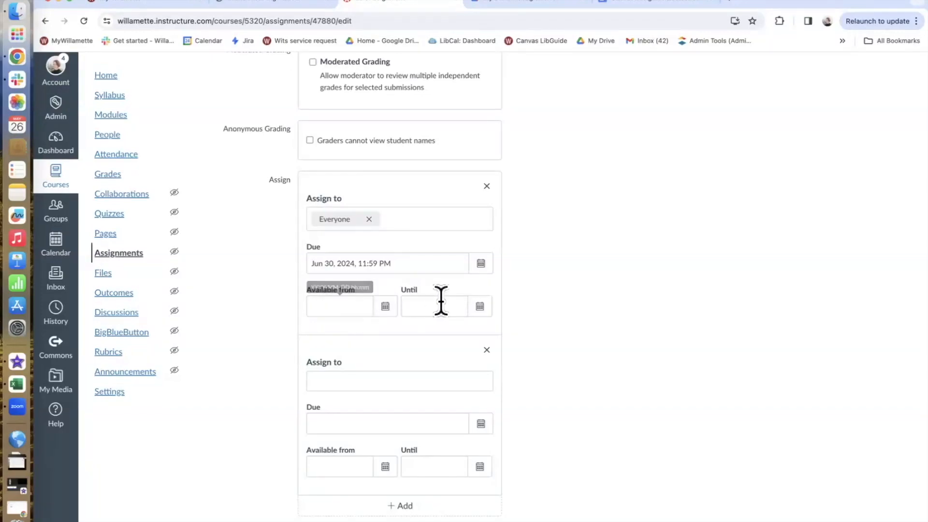
Remove the extra assign-to block, and save and publish the assignment.
click(480, 315)
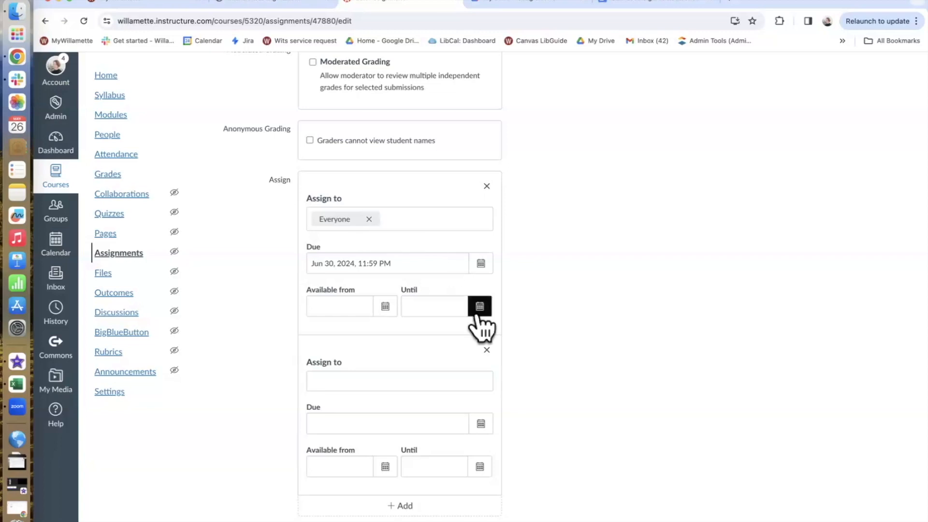
scroll(569, 387, down, 2)
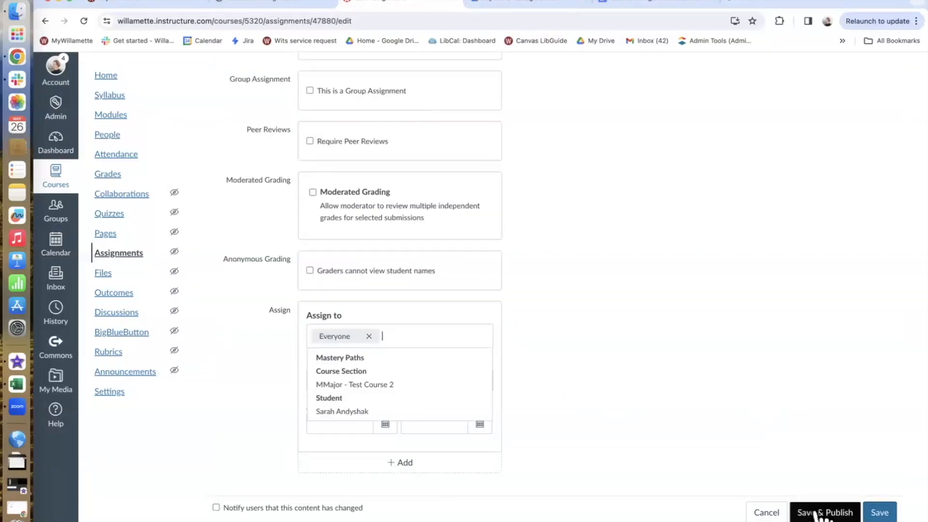
click(818, 514)
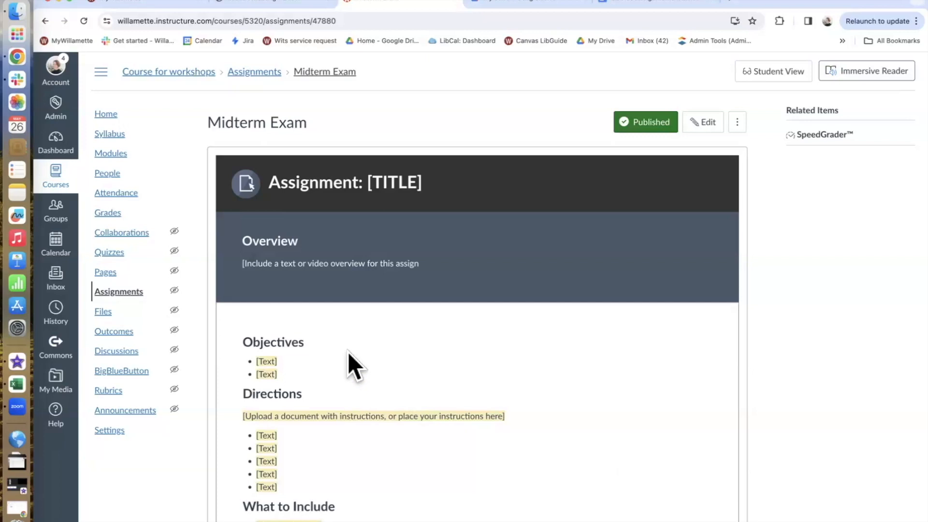
In the course's assignment list, set the Midterm essay group's weight to 20% of the total grade.
click(121, 292)
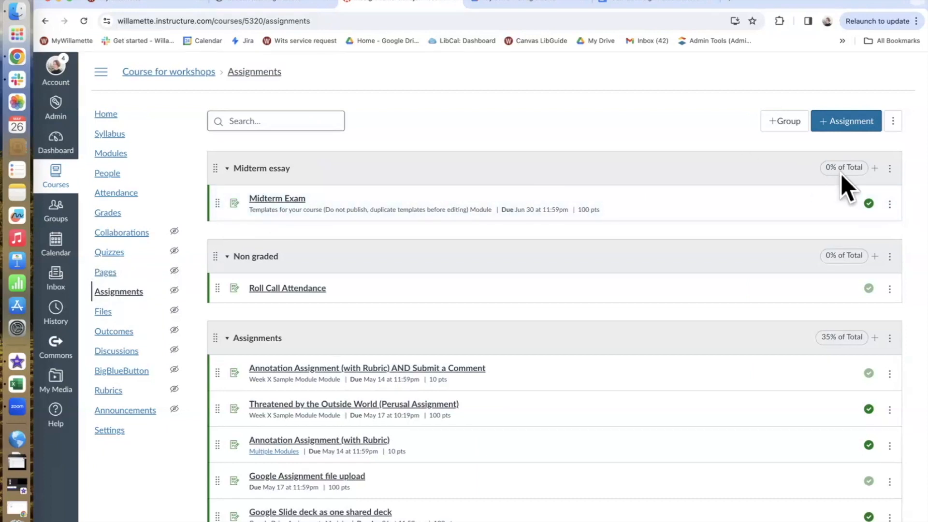
click(889, 169)
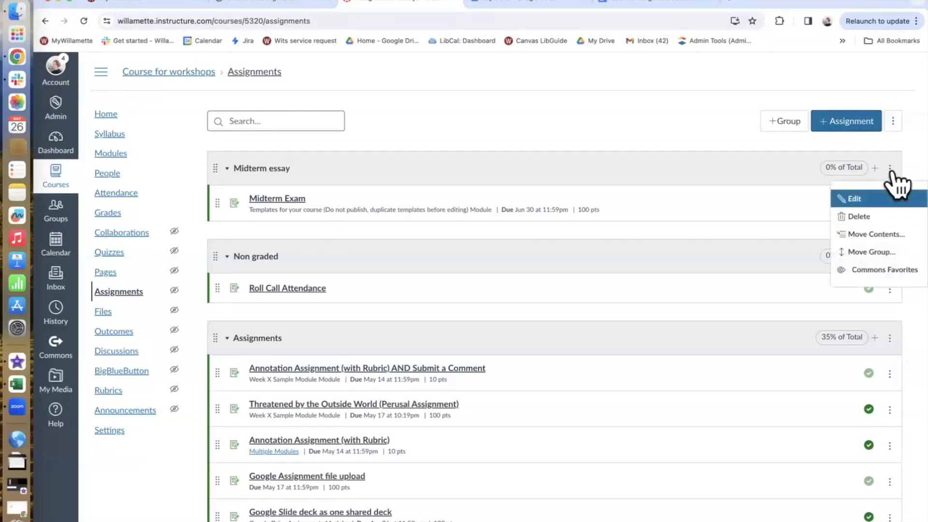
click(851, 199)
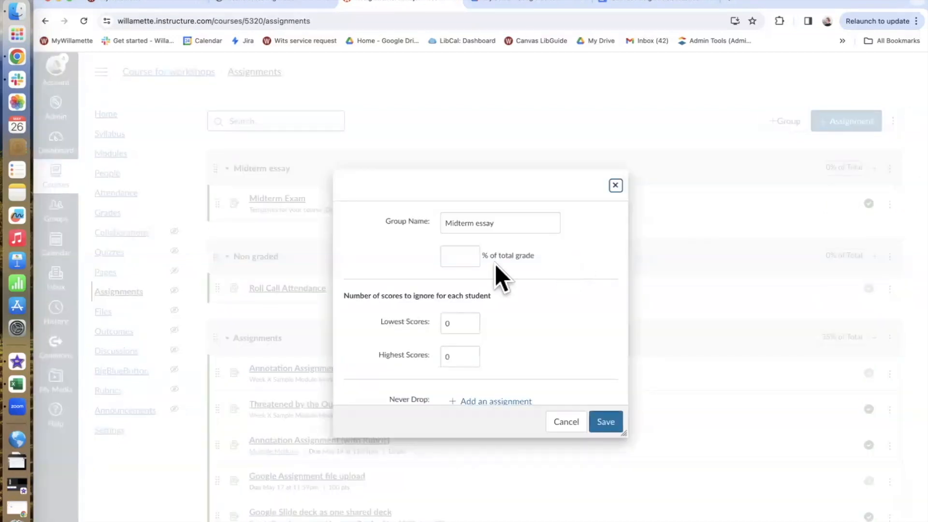
click(465, 255)
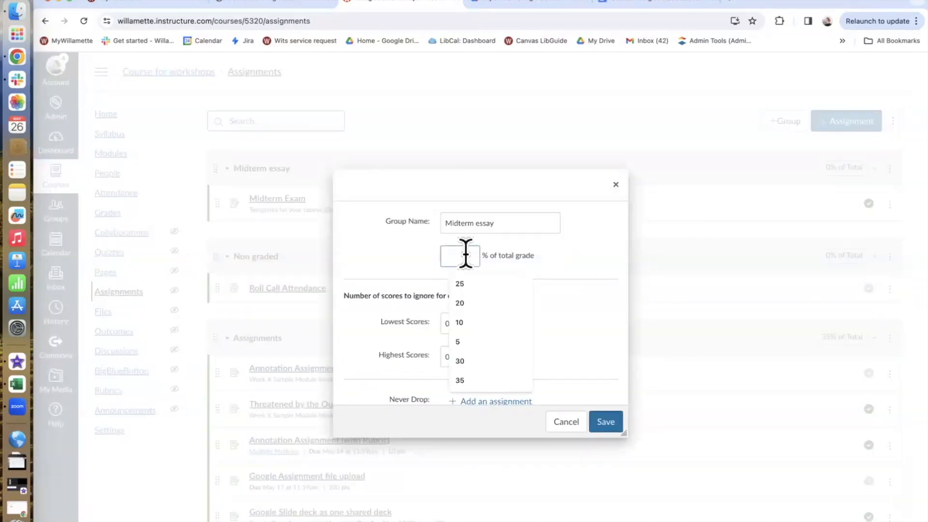
text(20)
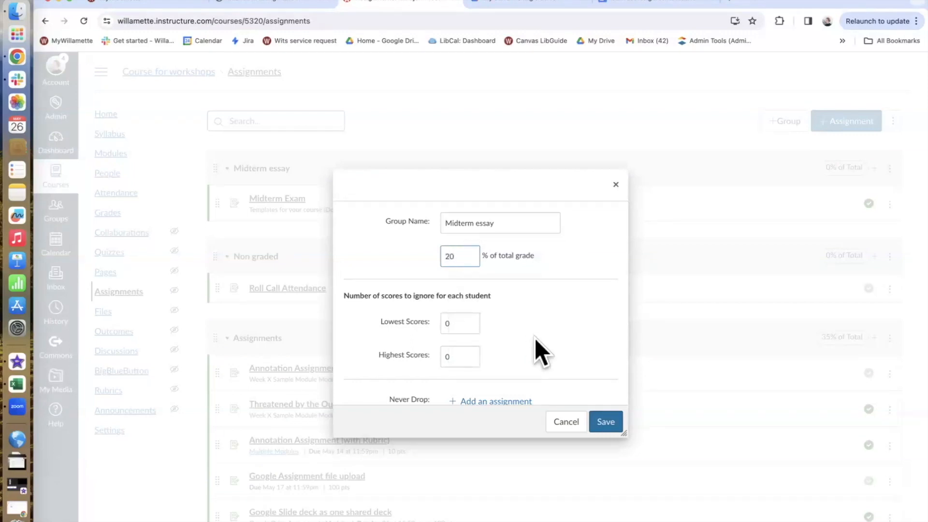
click(605, 420)
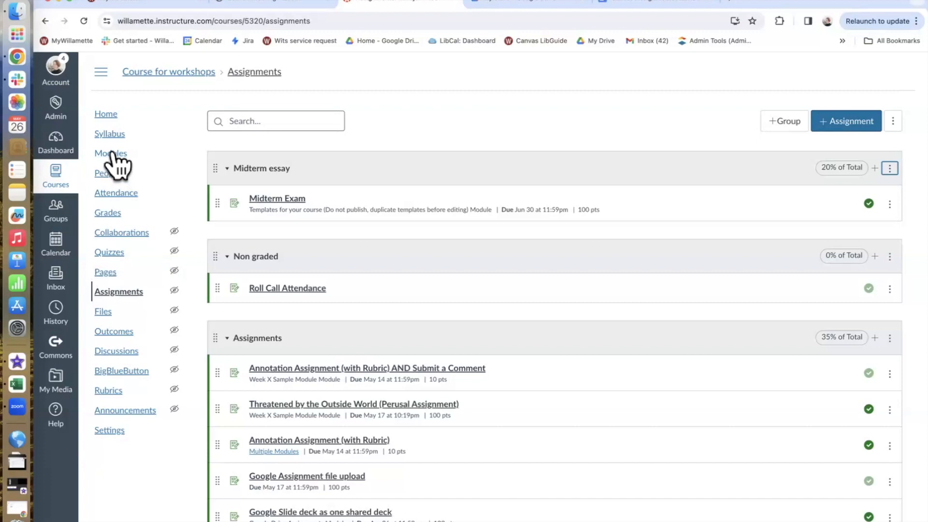
Create a new assignment named "Midterm exam" and paste the copied workshop outline into its description.
click(118, 294)
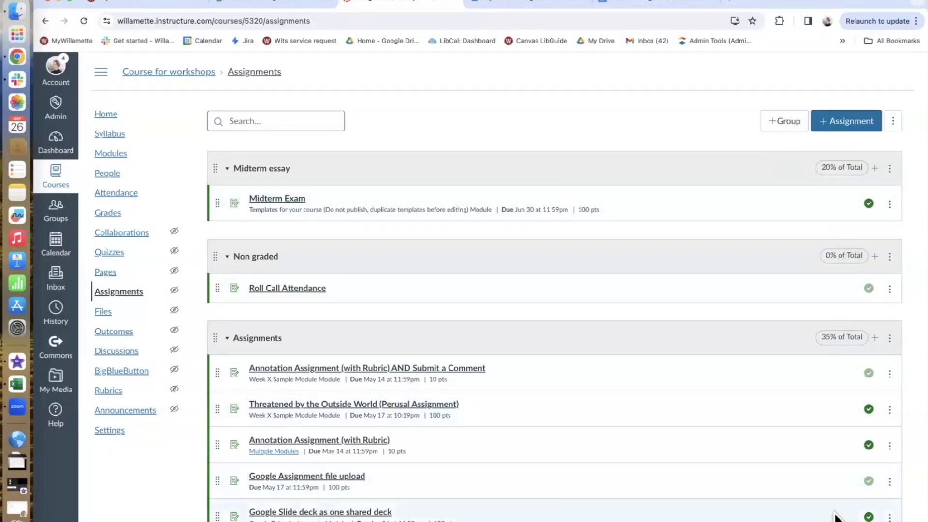
scroll(555, 290, down, 3)
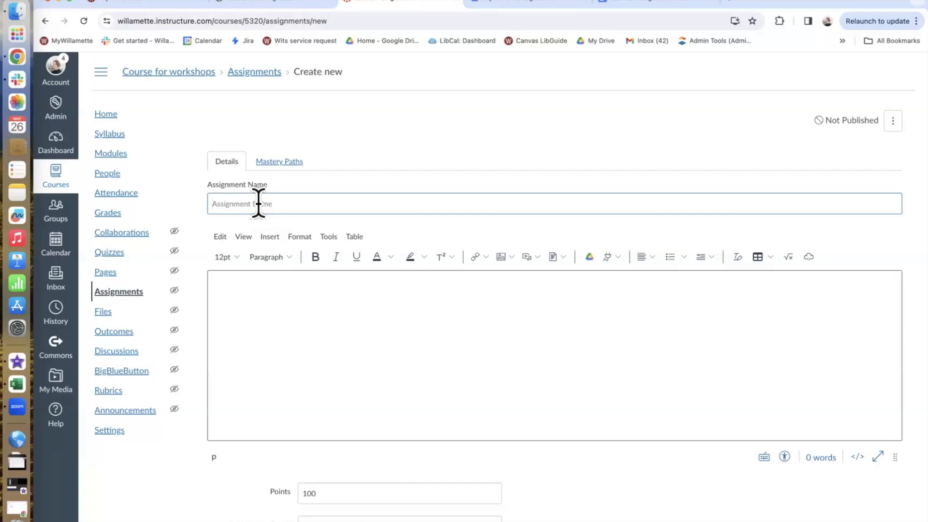
text(Midterm exam)
click(300, 283)
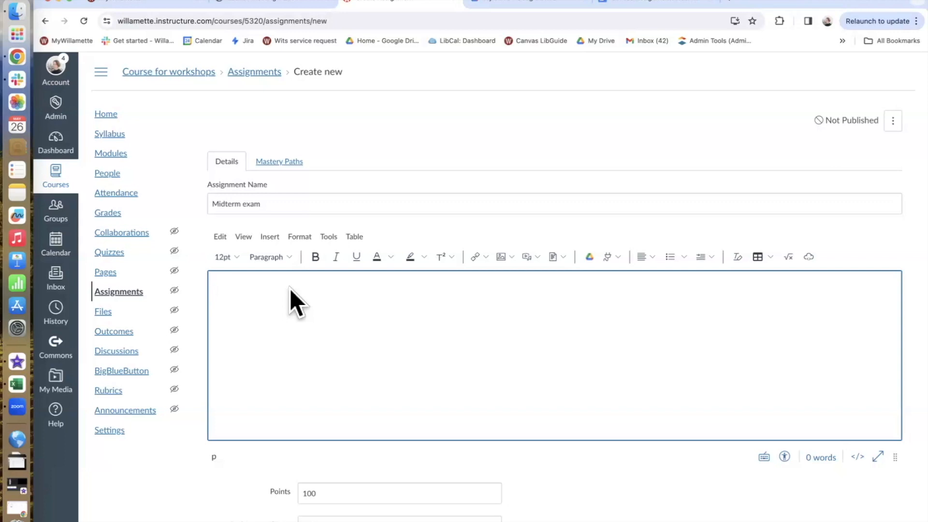
key(super+v)
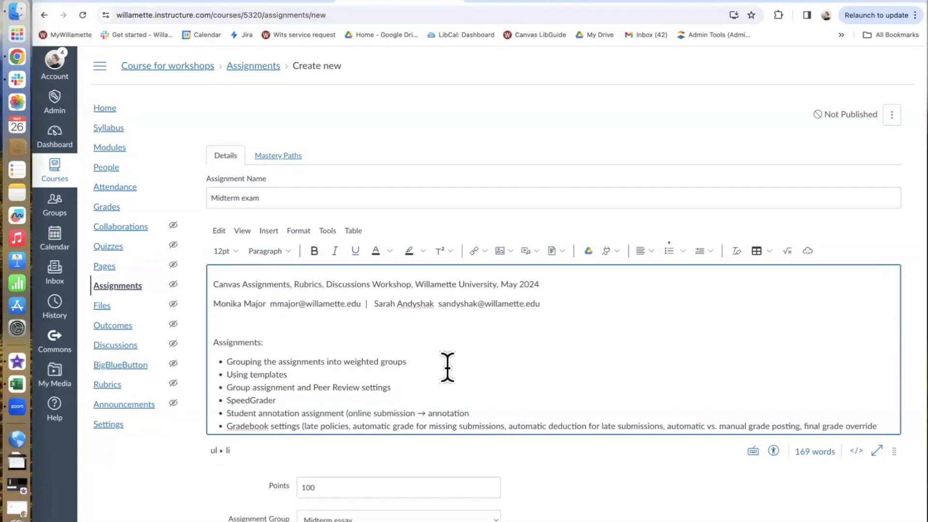
Turn the "Assignments:" heading in the description into an external link to the Google Docs document.
drag(214, 342, 275, 342)
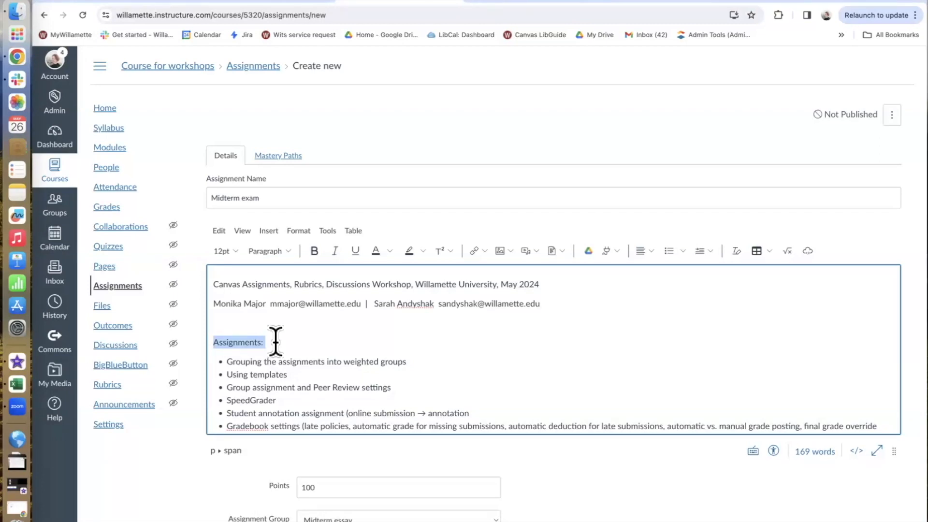
click(485, 252)
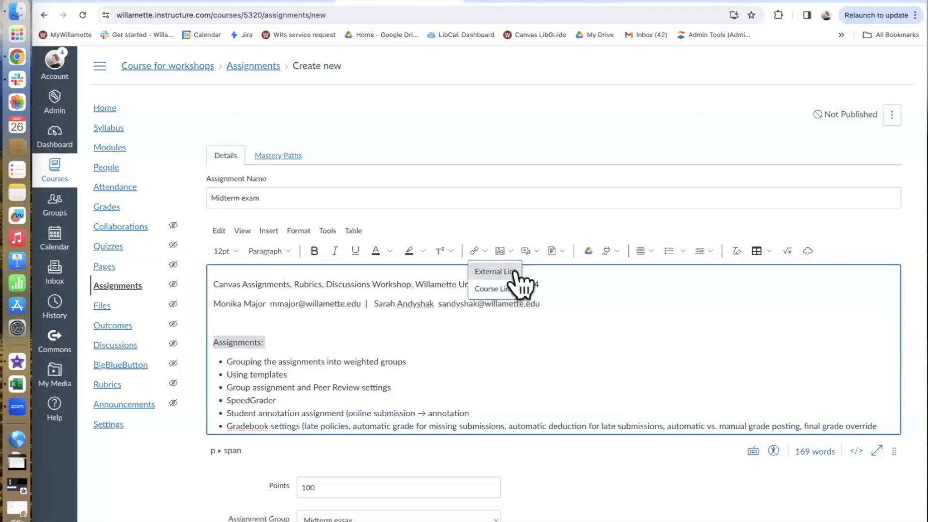
click(495, 271)
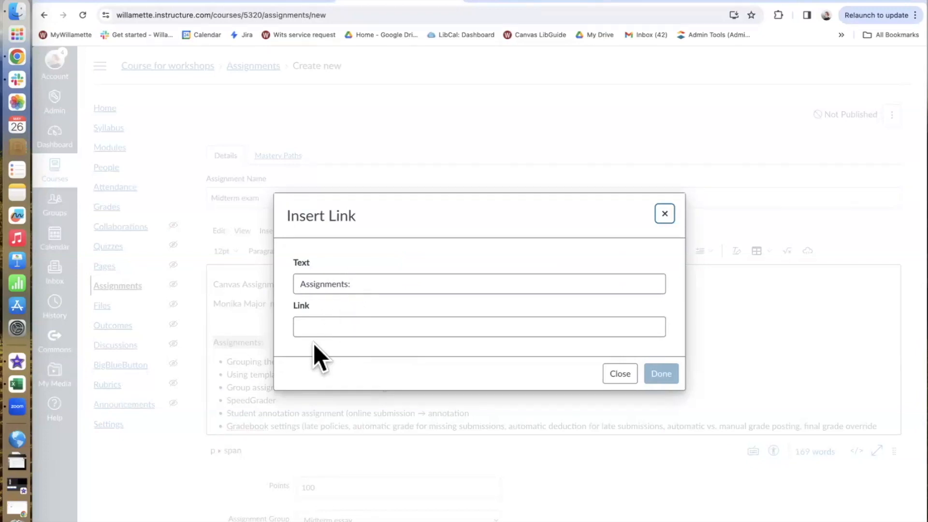
click(317, 327)
click(418, 372)
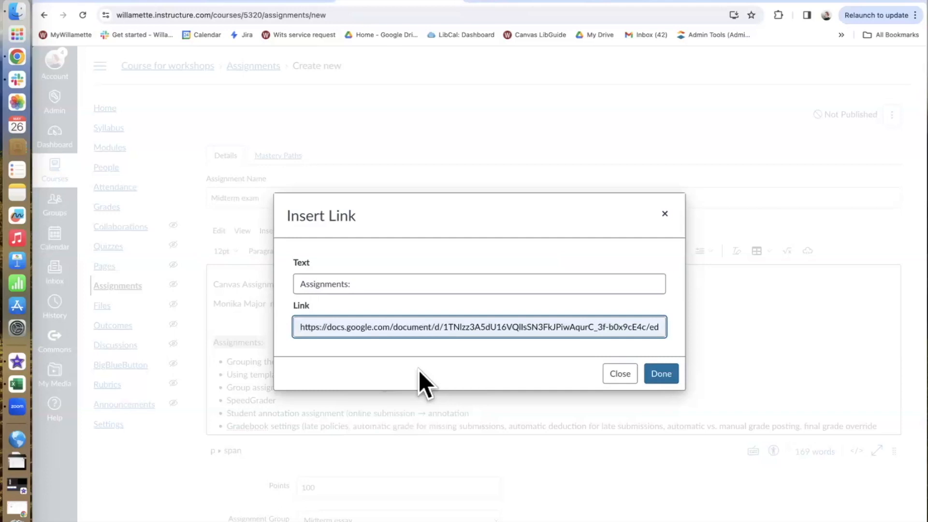
click(651, 376)
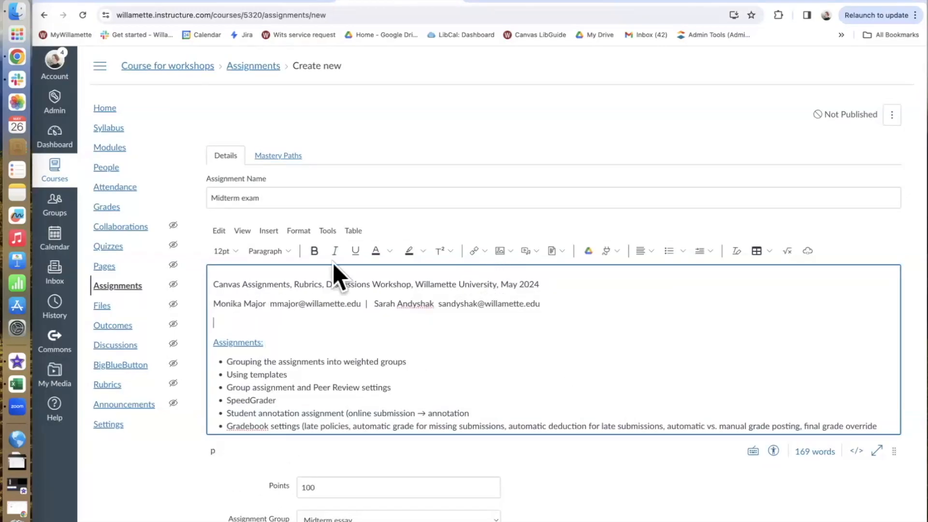
Examine the image and media insertion options, including the dialog for uploading or recording media.
click(277, 233)
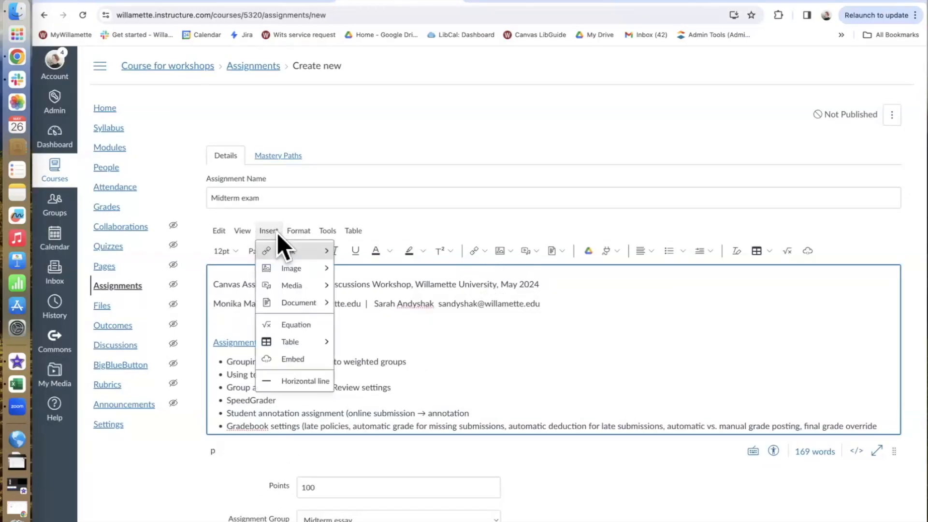
mouse_move(290, 272)
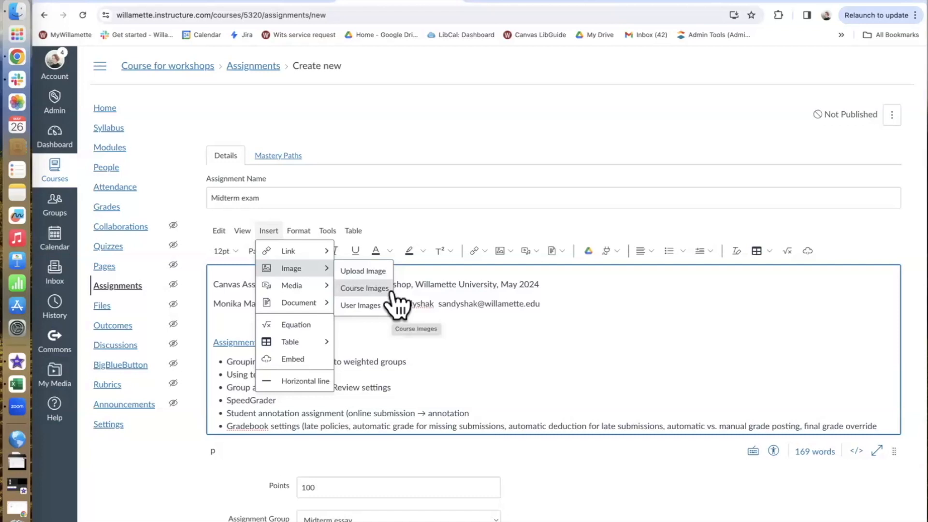
mouse_move(319, 292)
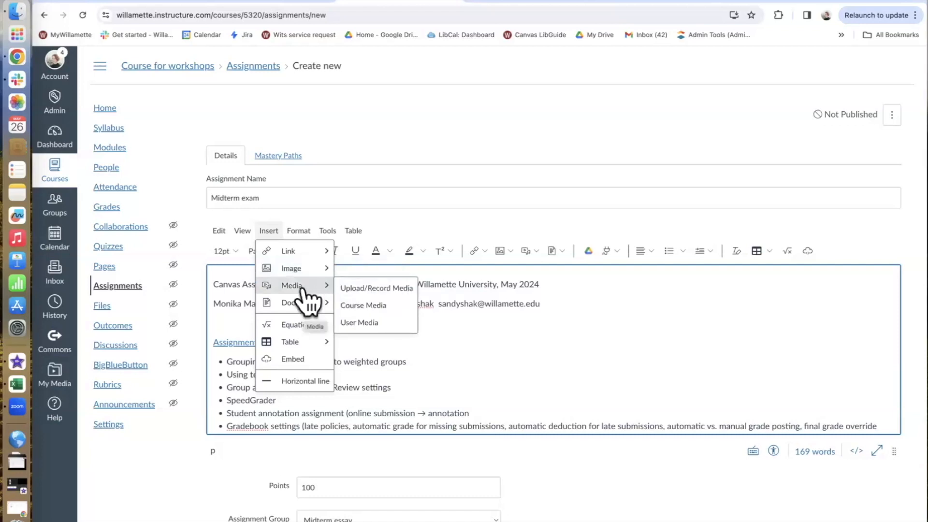
click(362, 290)
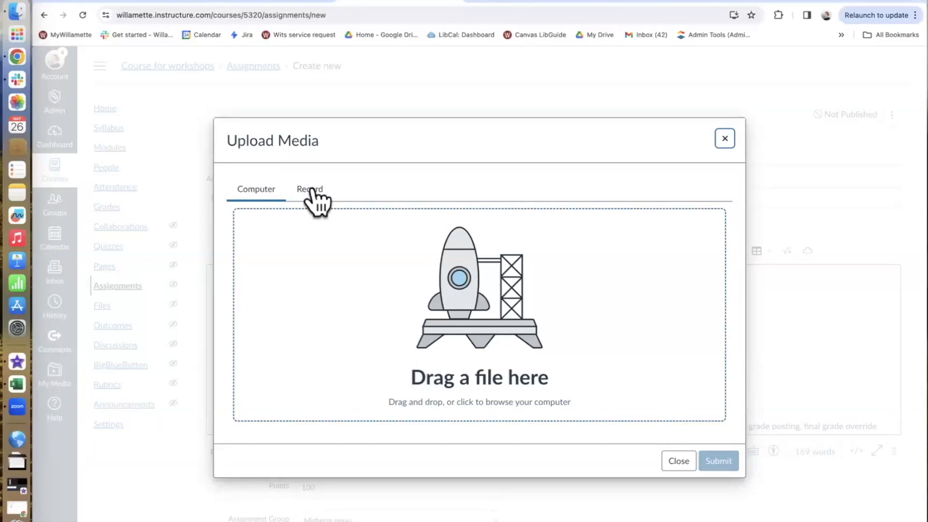
click(725, 139)
Embed the Kaltura video "Ponchilas- Innovative recycled backpacks in the Peruvian Andes" above the "Assignments:" heading.
click(606, 251)
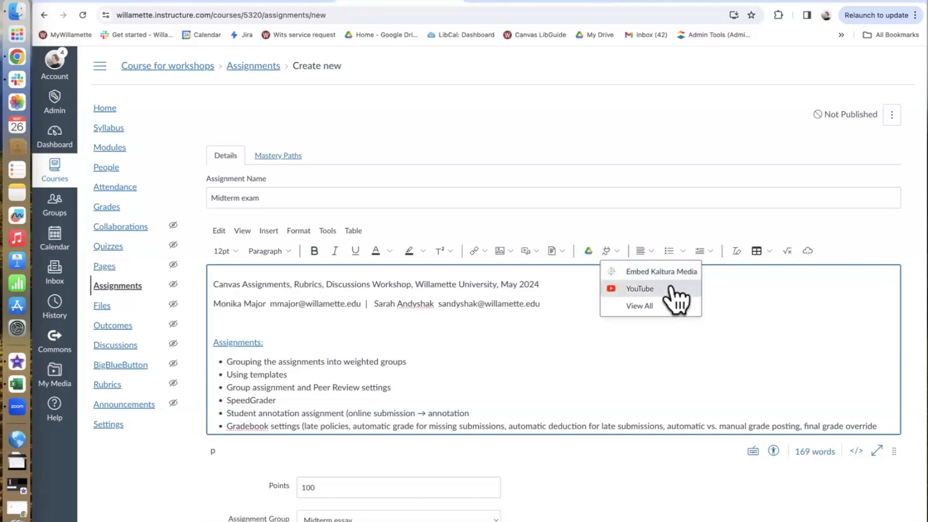
click(652, 305)
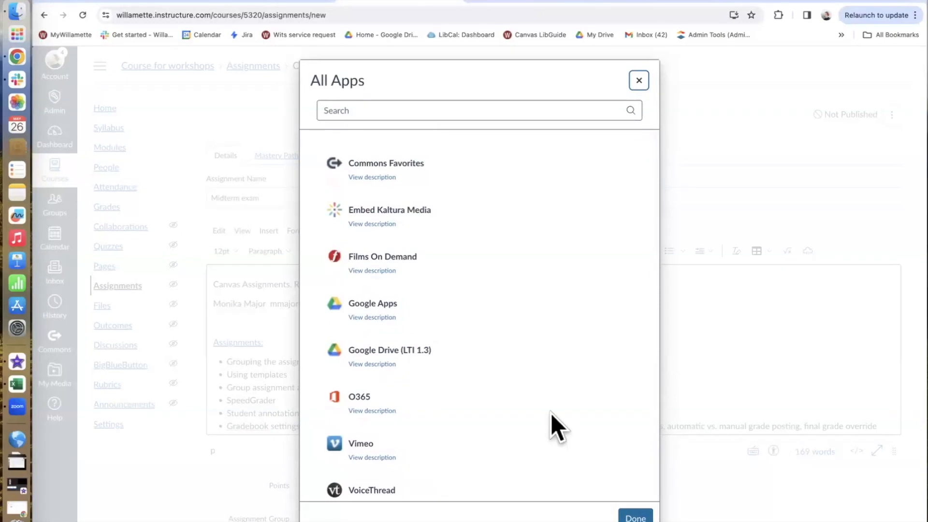
click(387, 207)
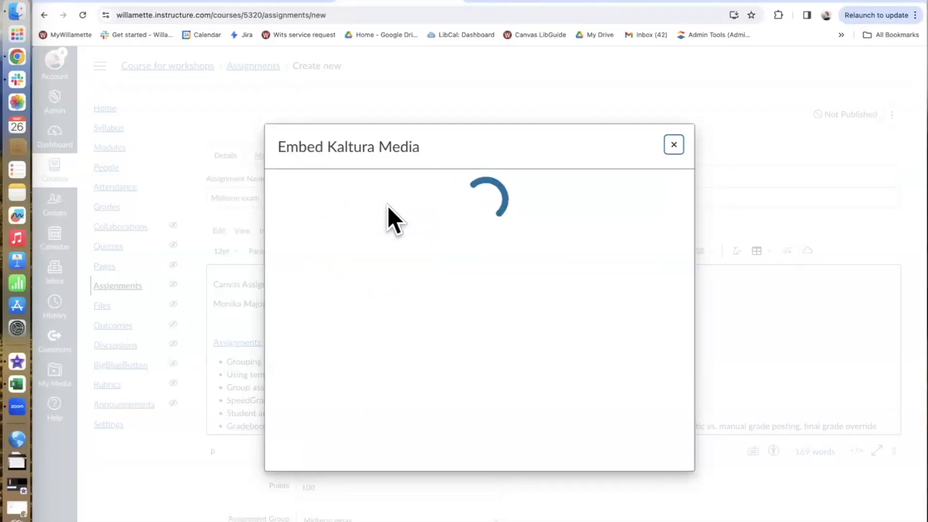
scroll(435, 331, down, 3)
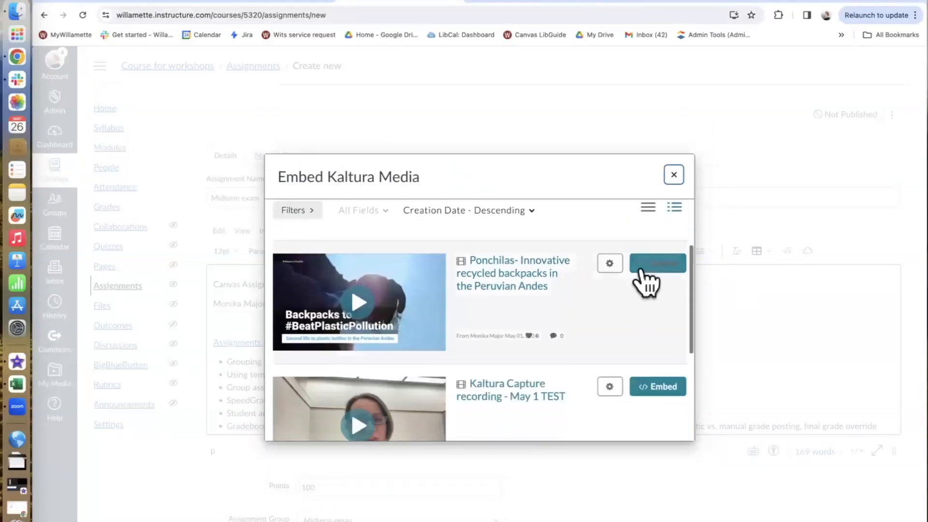
click(656, 263)
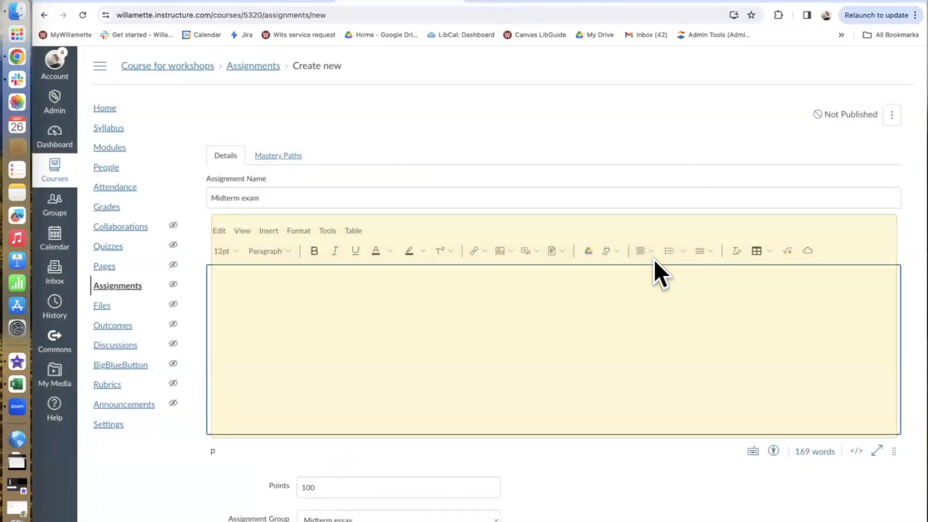
scroll(645, 341, up, 3)
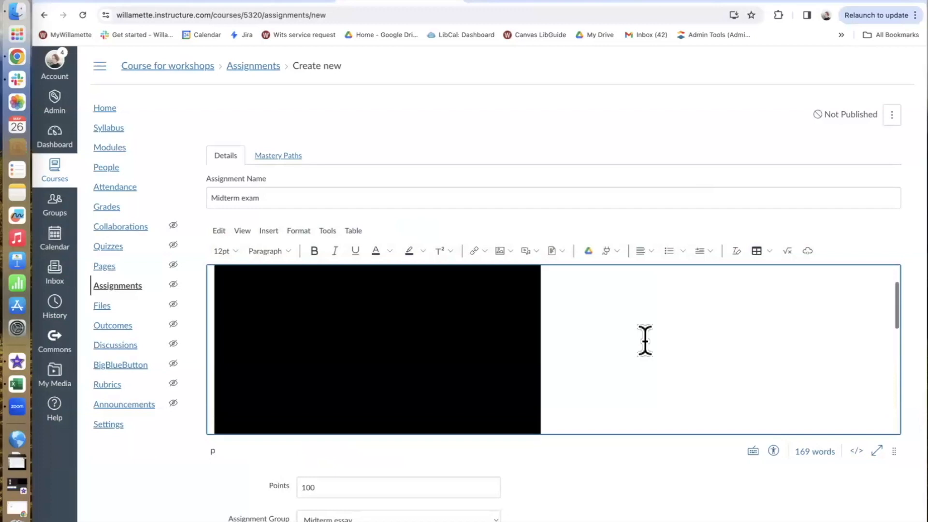
scroll(644, 341, down, 5)
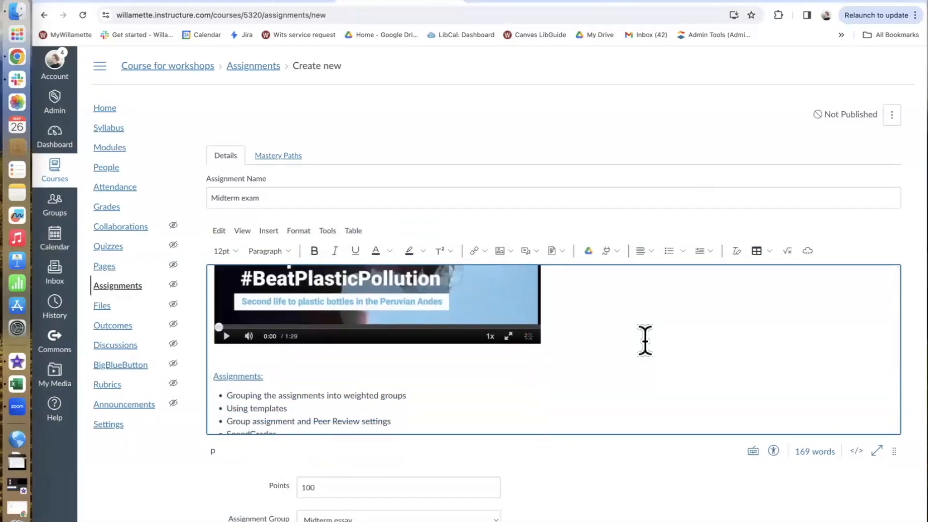
Save and publish the new "Midterm exam" assignment.
scroll(661, 422, down, 15)
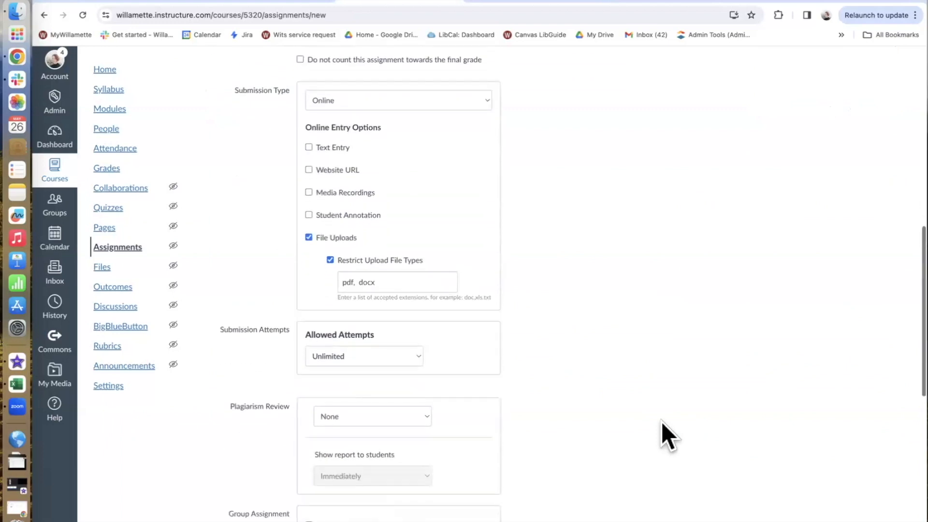
scroll(661, 421, down, 8)
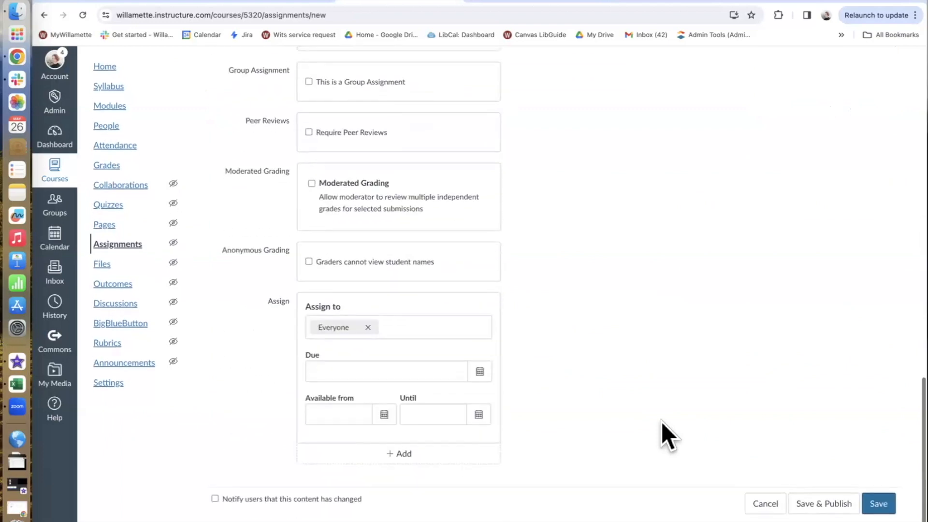
click(831, 506)
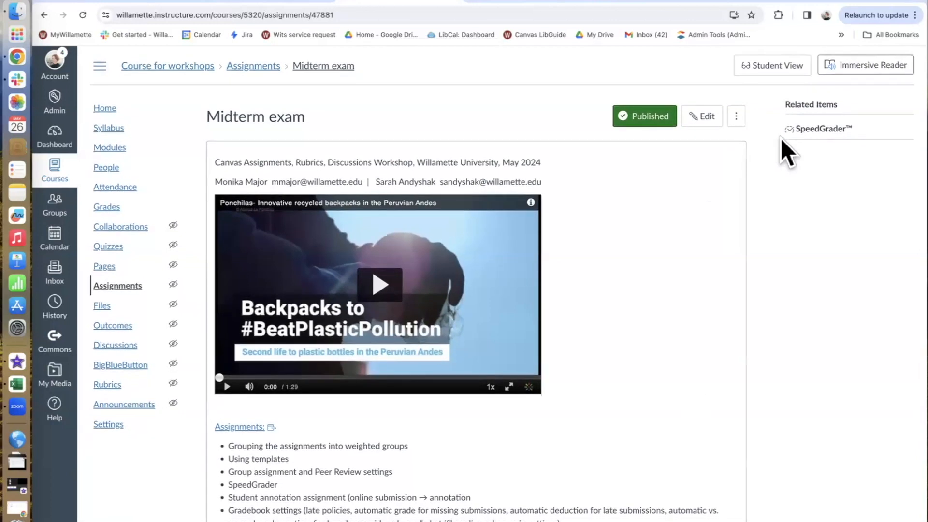
Preview the "Midterm exam" assignment as a student, test its "Assignments:" link, and review the rest of the description.
click(773, 65)
click(773, 65)
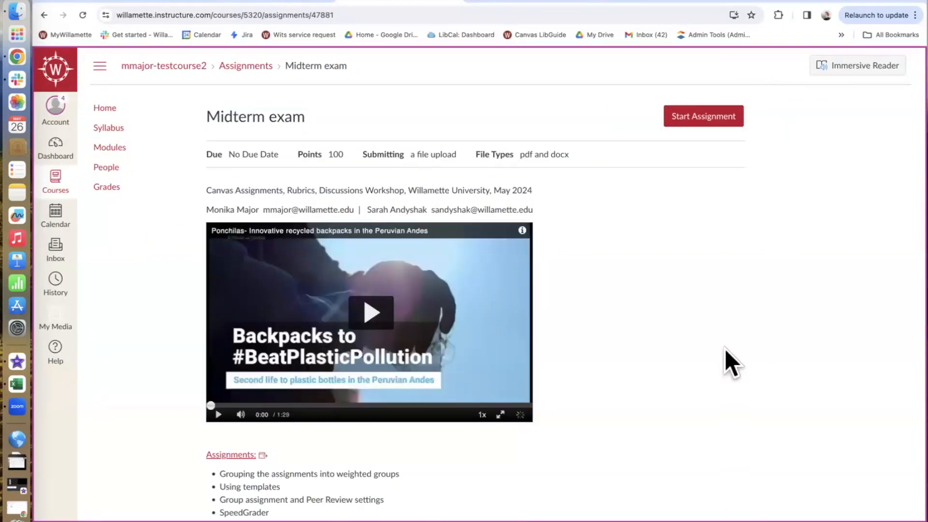
scroll(723, 352, down, 3)
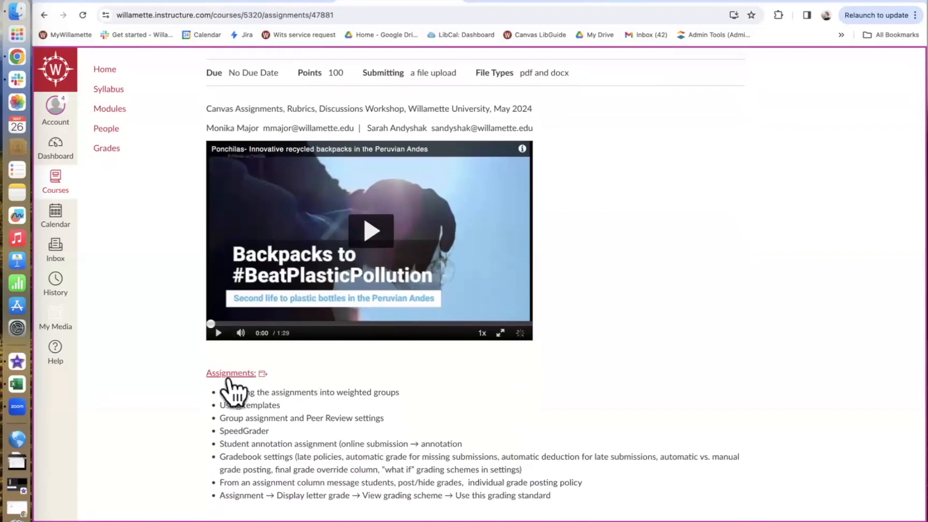
click(244, 371)
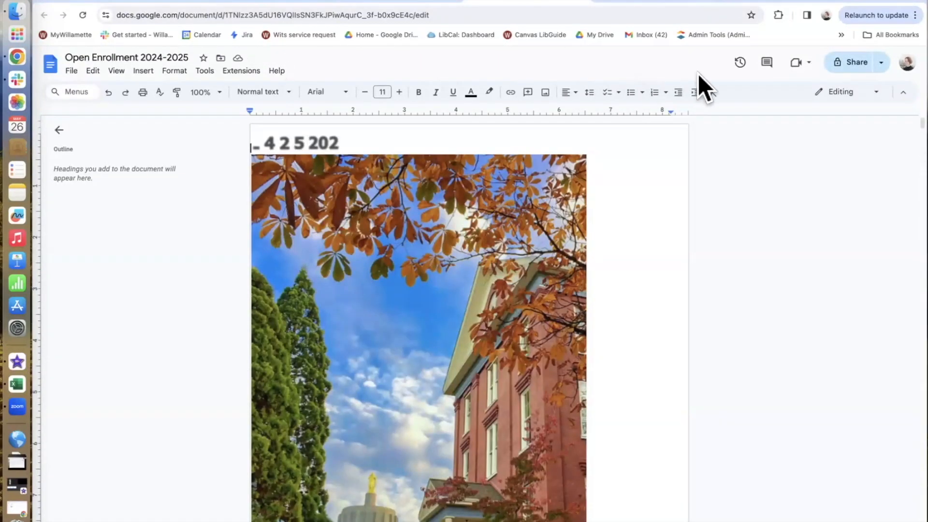
click(583, 0)
scroll(599, 243, down, 4)
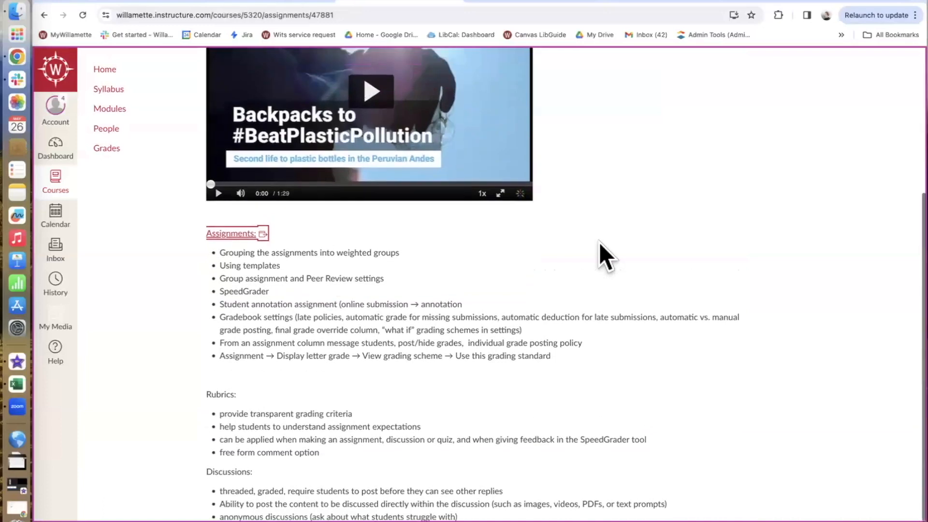
scroll(599, 242, up, 5)
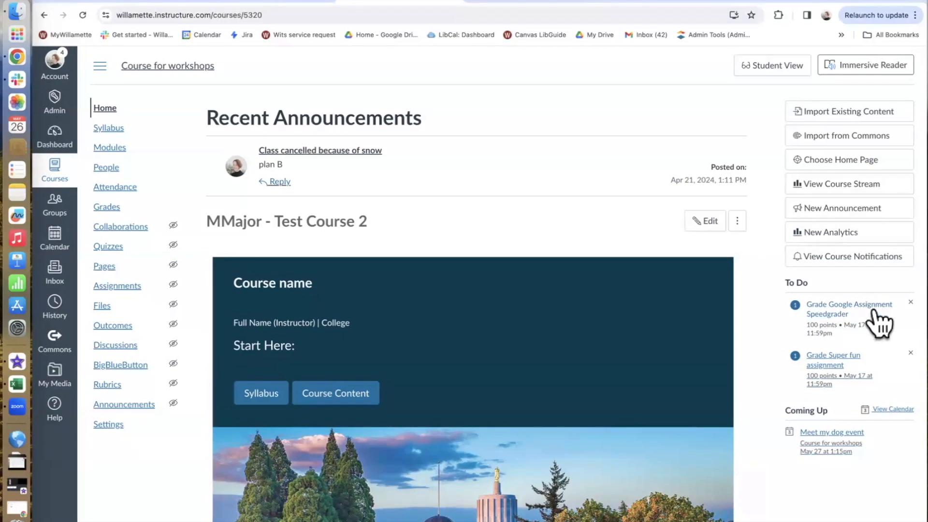
Open the "Final exam (created from a template)" submission in SpeedGrader and display its grading rubric.
click(118, 286)
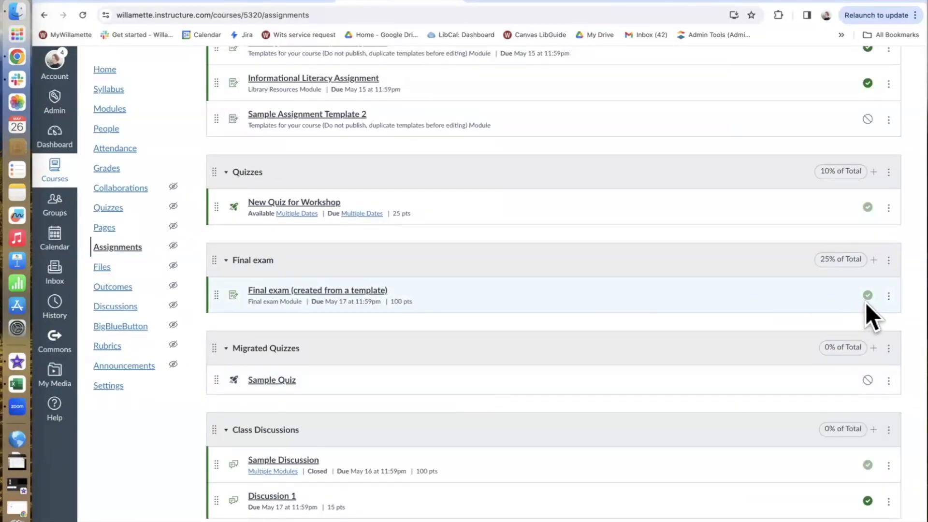
mouse_move(867, 298)
click(326, 291)
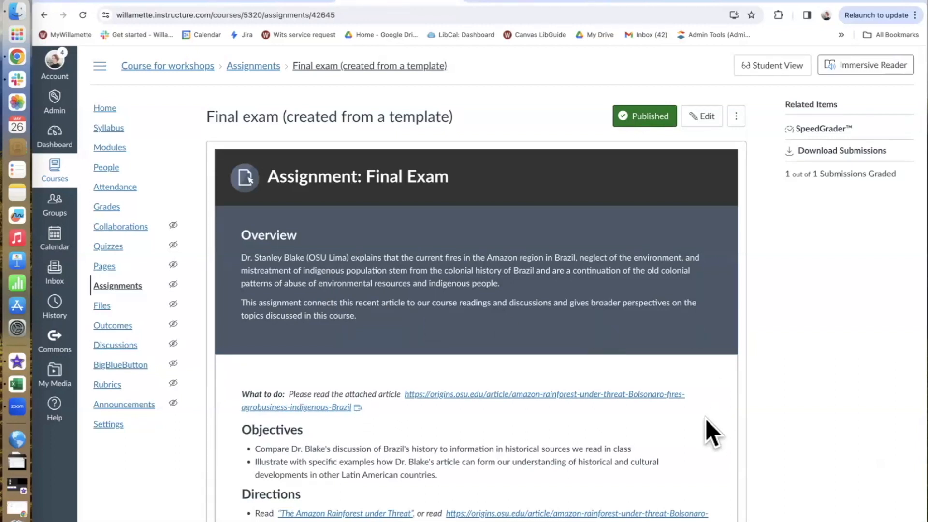
click(816, 127)
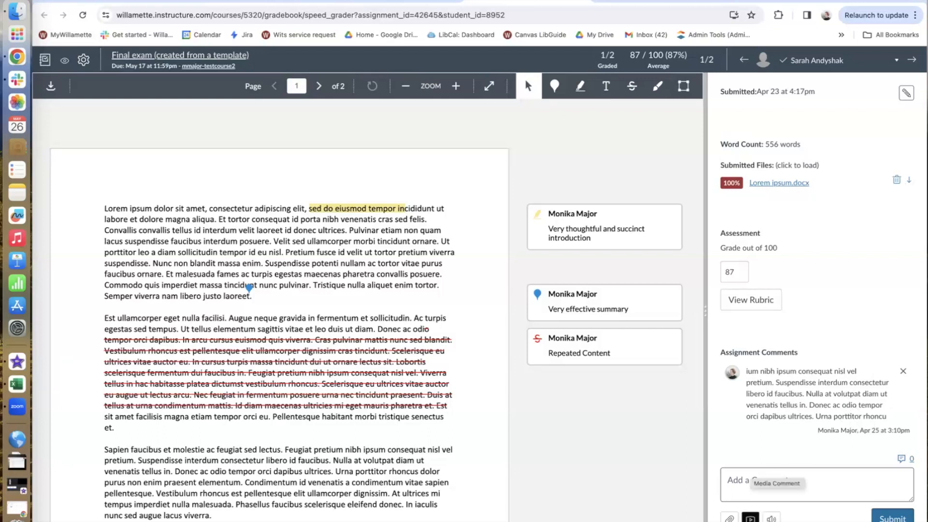
click(751, 302)
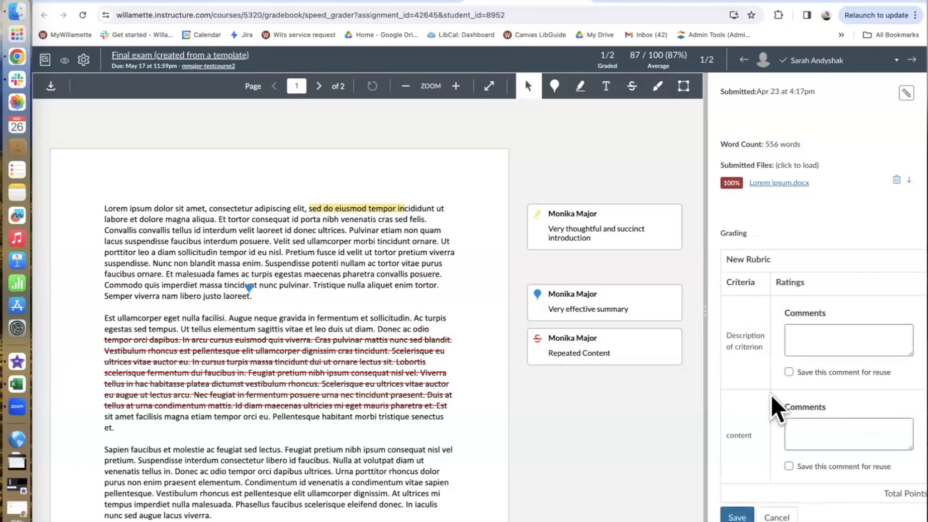